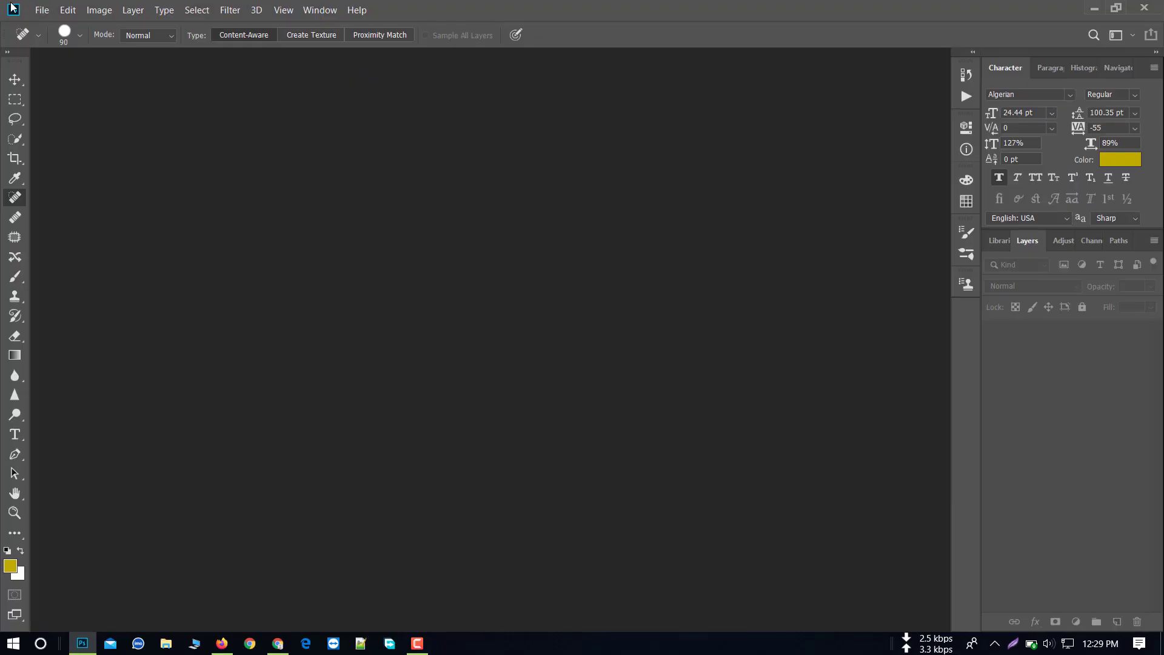
# Open the freckled portrait photo
pyautogui.click(42, 10)
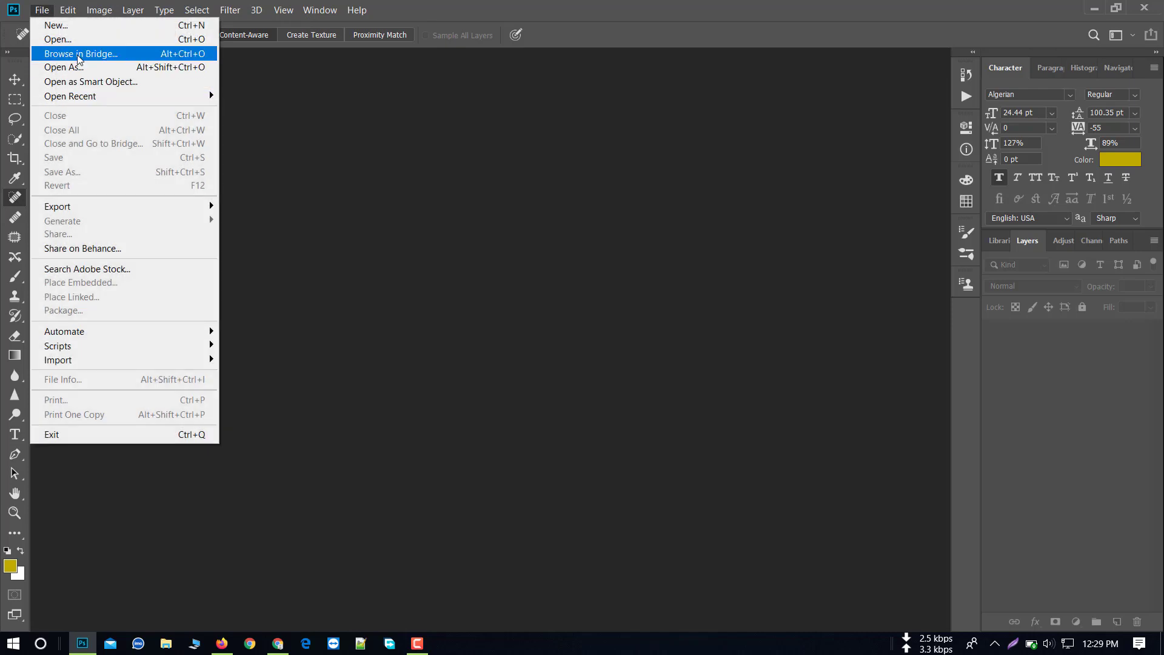
pyautogui.click(71, 41)
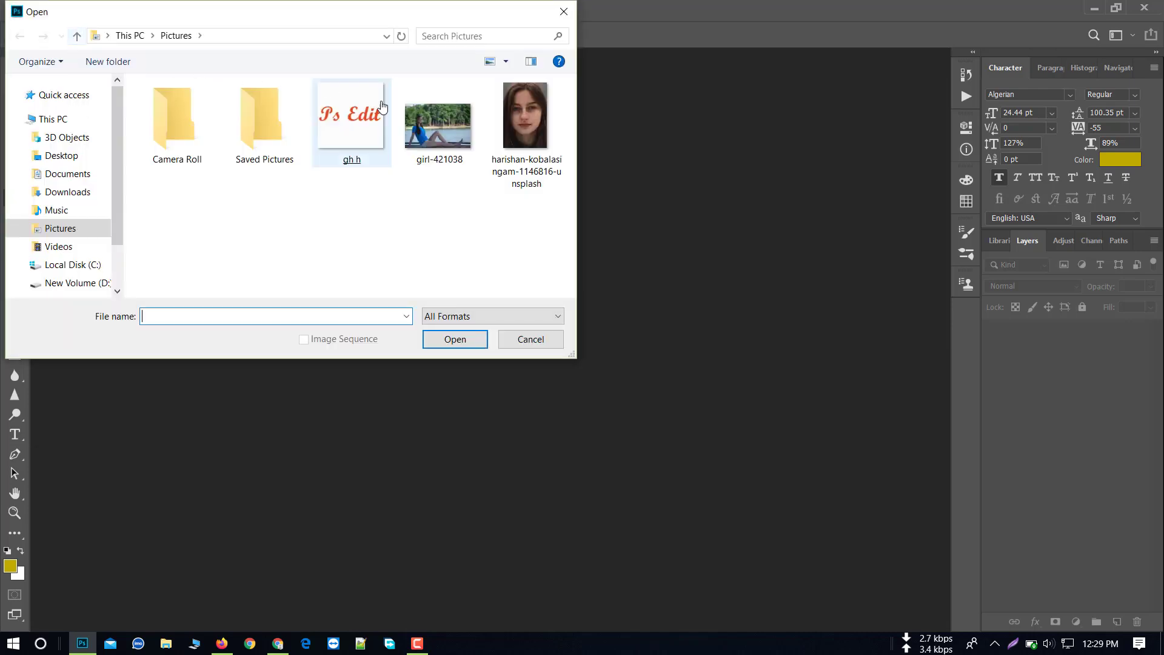
pyautogui.doubleClick(509, 124)
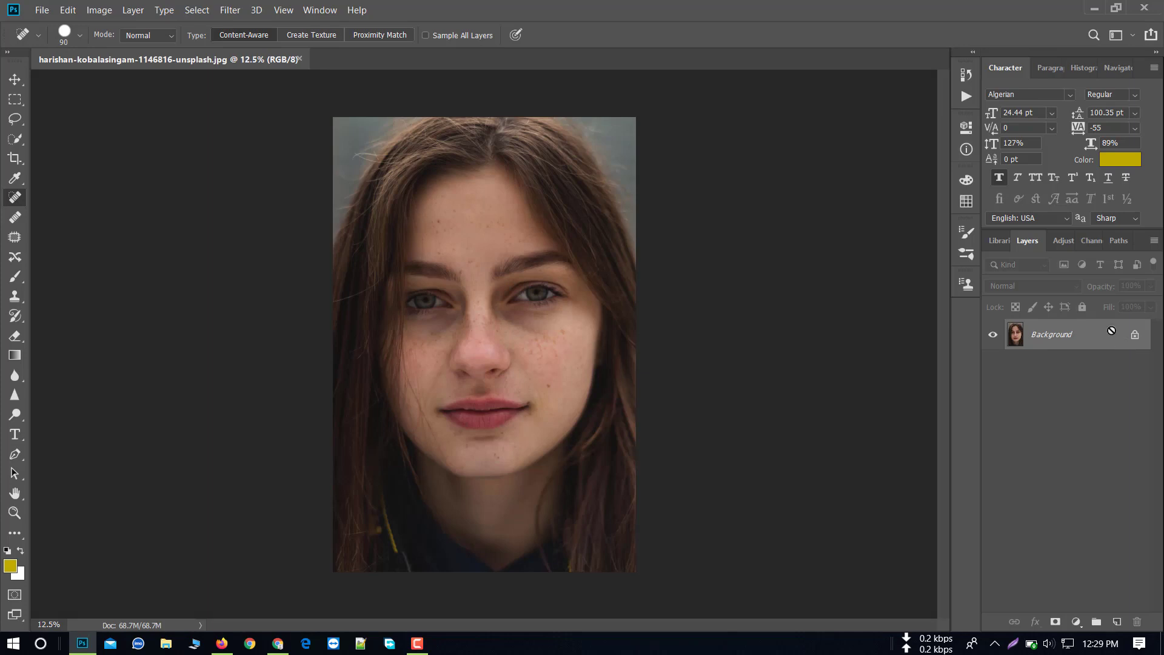
# Duplicate the Background onto a new layer named 'spftering'
pyautogui.hotkey('ctrl', 'j')
pyautogui.doubleClick(1044, 335)
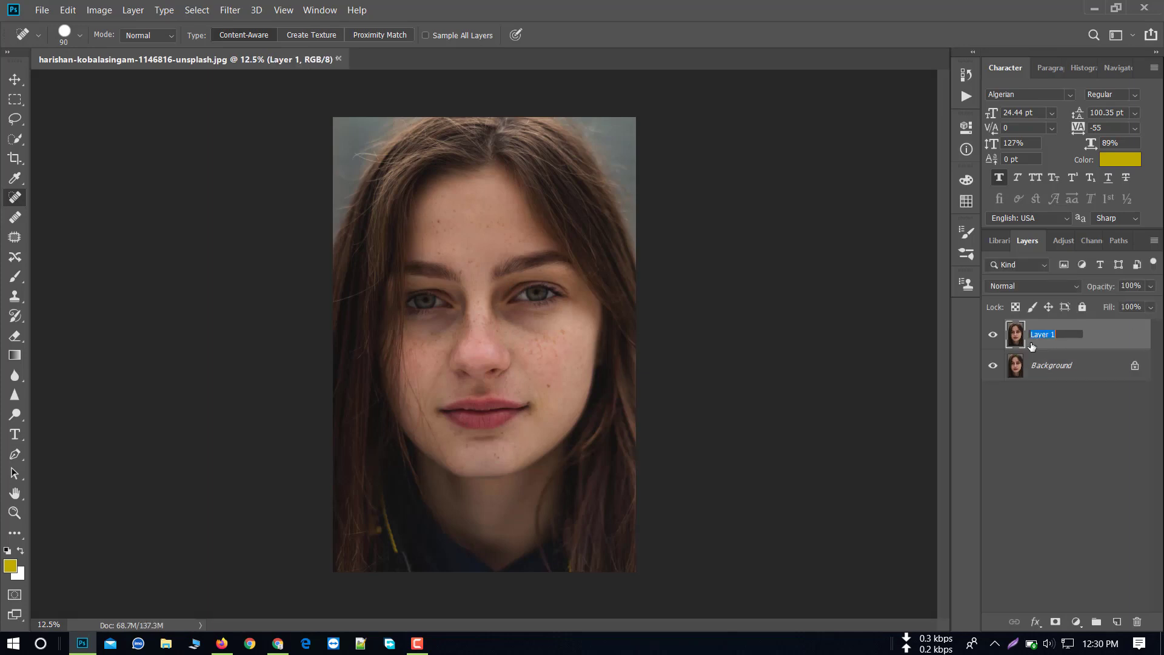
pyautogui.write('spftering')
pyautogui.press('Return')
# Duplicate spftering onto a layer named 'texture'
pyautogui.hotkey('ctrl', 'j')
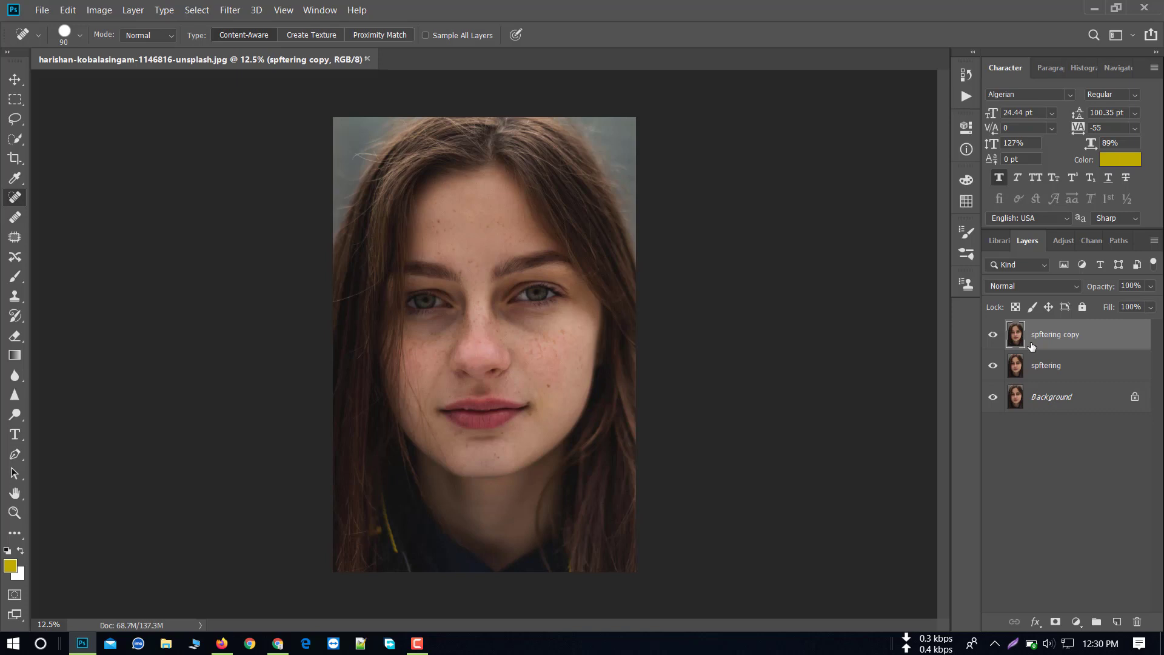
pyautogui.doubleClick(1041, 342)
pyautogui.write('t')
pyautogui.press('Return')
pyautogui.scroll(1, 641, 460)
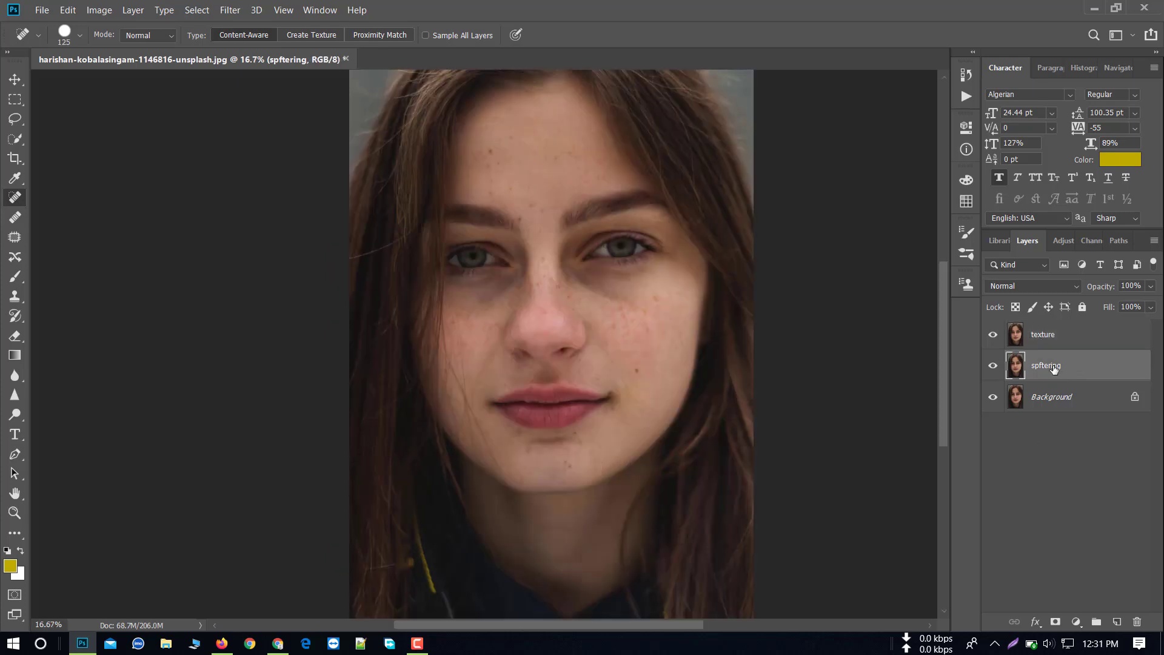
# Make the texture layer the active layer
pyautogui.click(1058, 404)
pyautogui.click(1055, 367)
pyautogui.click(993, 335)
pyautogui.click(1043, 334)
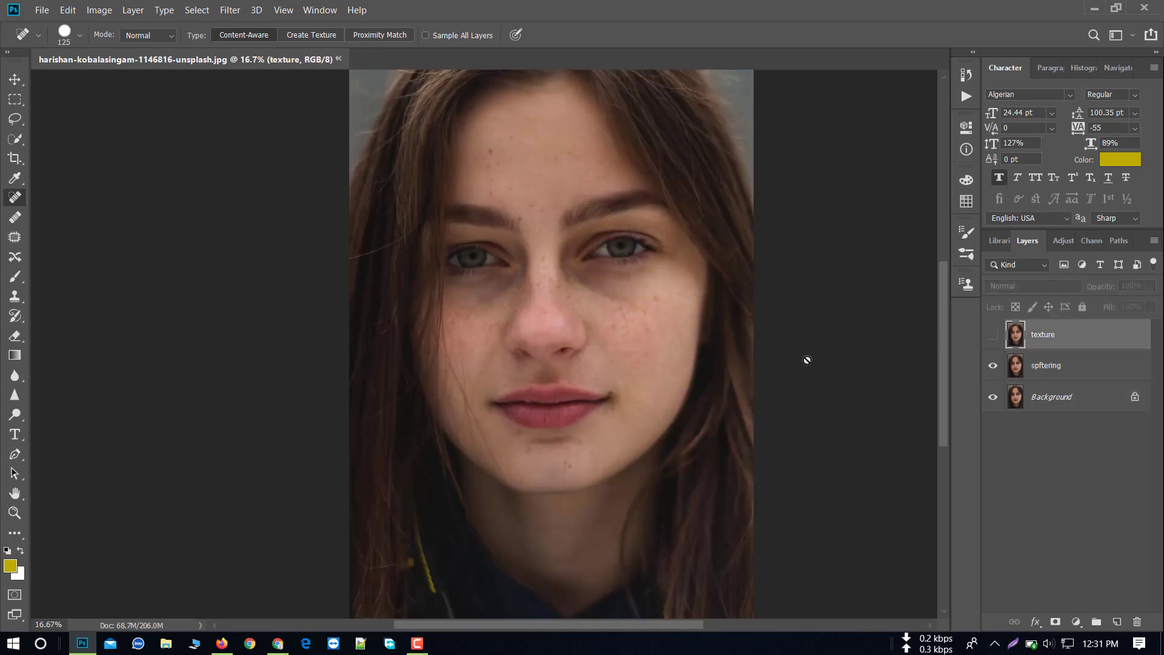
pyautogui.click(1048, 361)
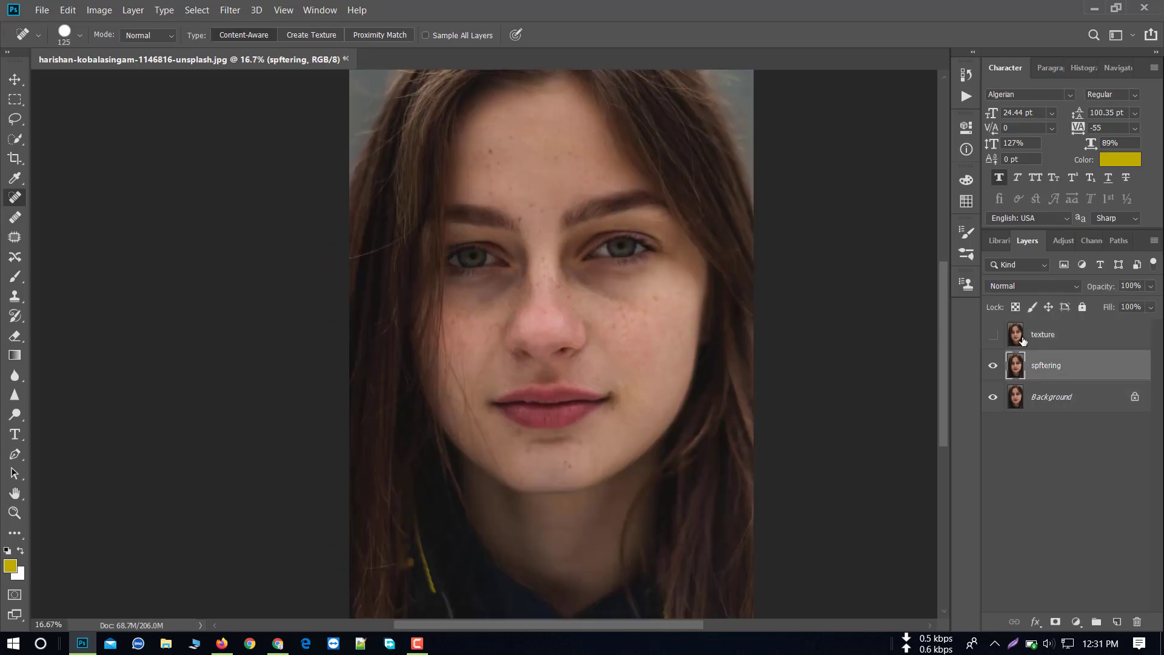
pyautogui.click(1056, 338)
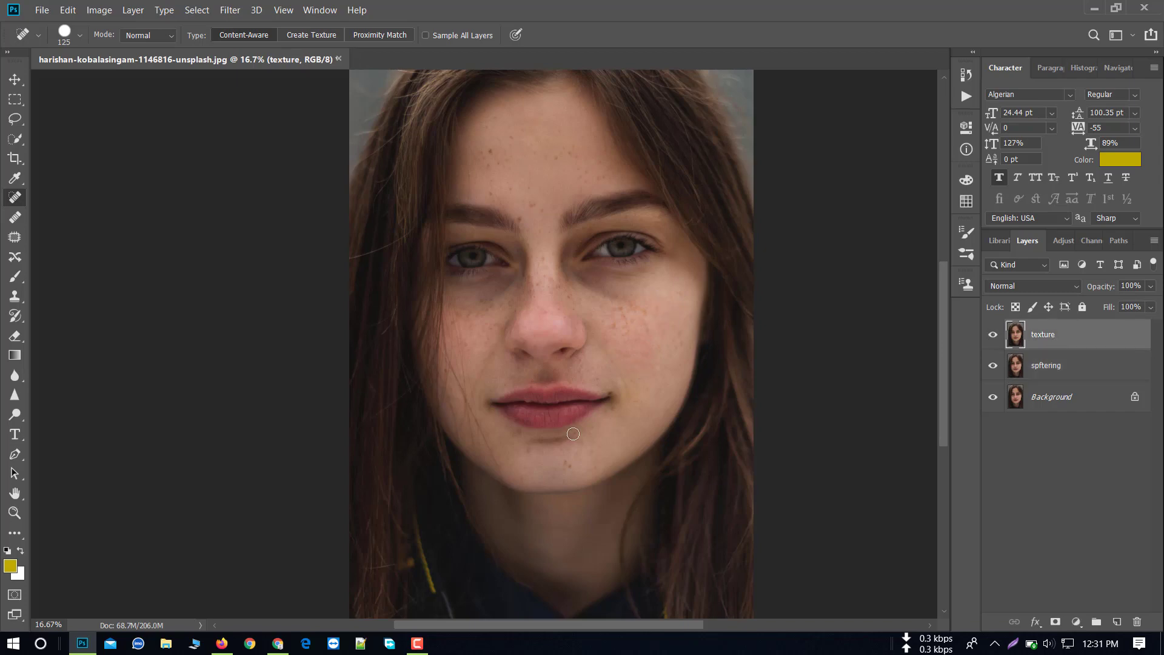
# Heal spots on the chin, cheek, forehead, between the brows and nose bridge
pyautogui.click(566, 463)
pyautogui.click(491, 150)
pyautogui.click(541, 210)
pyautogui.click(584, 170)
pyautogui.click(536, 284)
# With a 250 px brush, heal remaining spots on nose, brows, right cheek and under the left eye
pyautogui.press(']')
pyautogui.press(']')
pyautogui.press(']')
pyautogui.click(552, 285)
pyautogui.click(540, 308)
pyautogui.moveTo(537, 224); pyautogui.dragTo(537, 261)
pyautogui.click(621, 314)
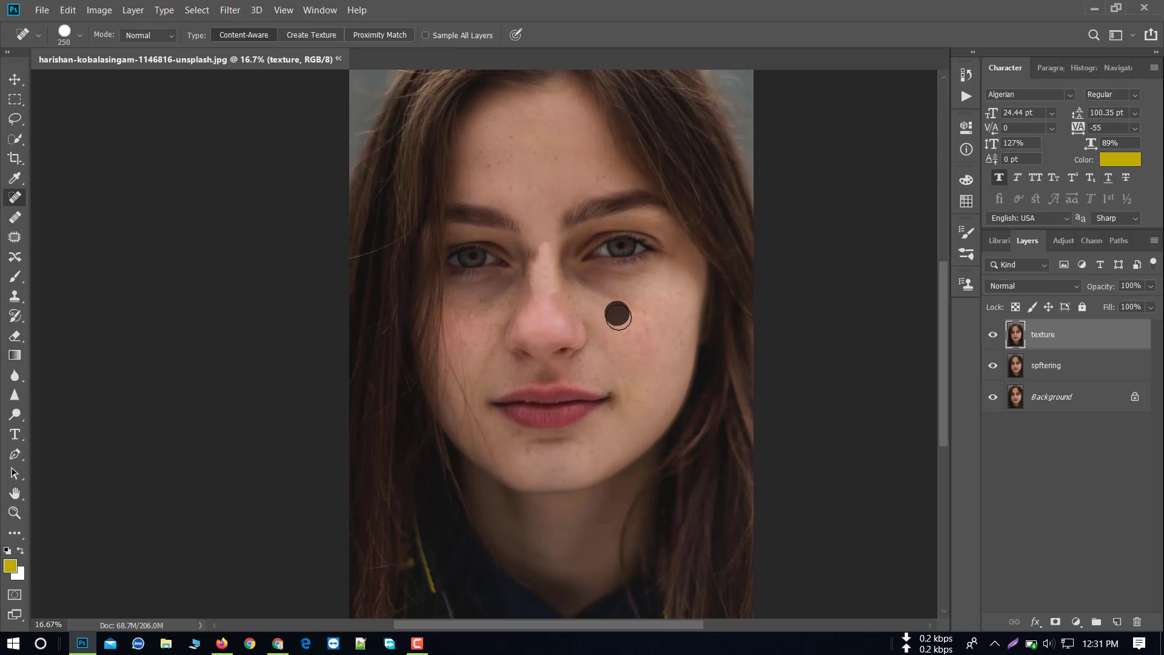
pyautogui.click(486, 302)
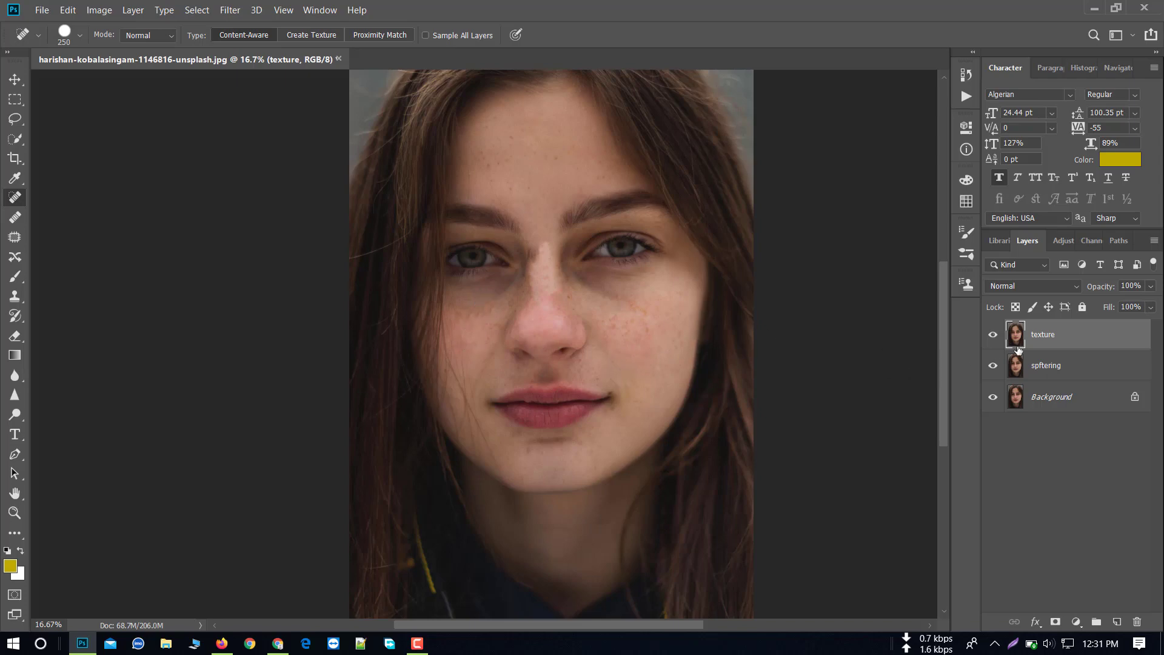
pyautogui.click(14, 79)
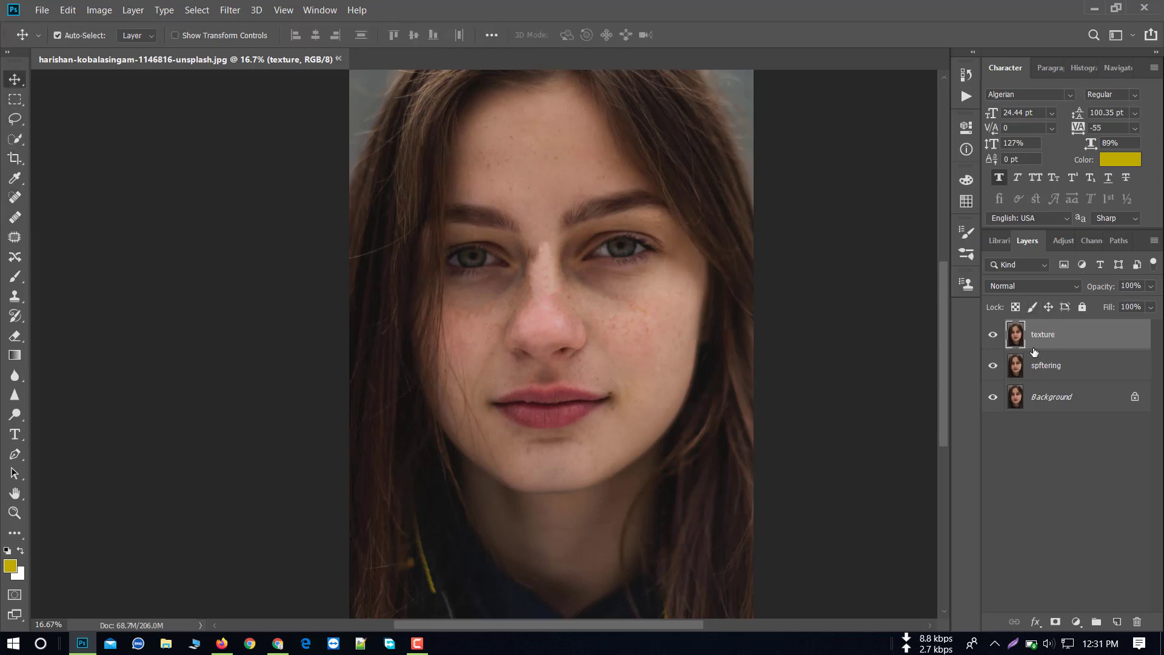
# Desaturate texture with Ctrl+Shift+U, convert it to a Smart Object, and hide it
pyautogui.hotkey('ctrl', 'shift', 'u')
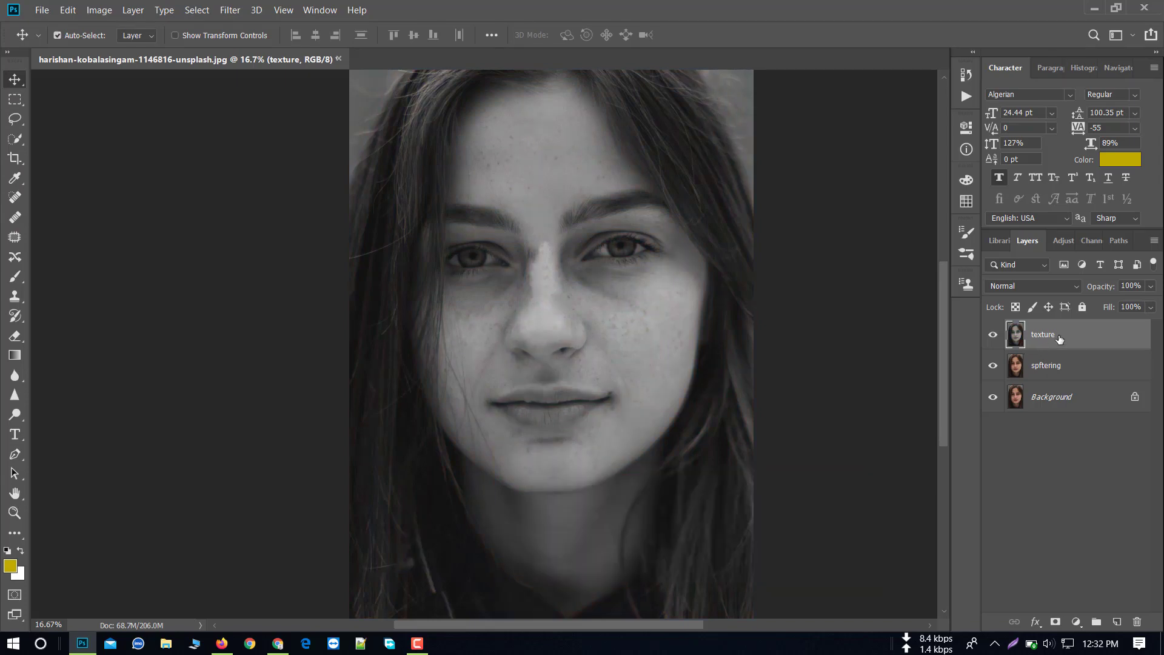
pyautogui.rightClick(1081, 344)
pyautogui.click(938, 205)
pyautogui.click(992, 334)
pyautogui.click(1086, 368)
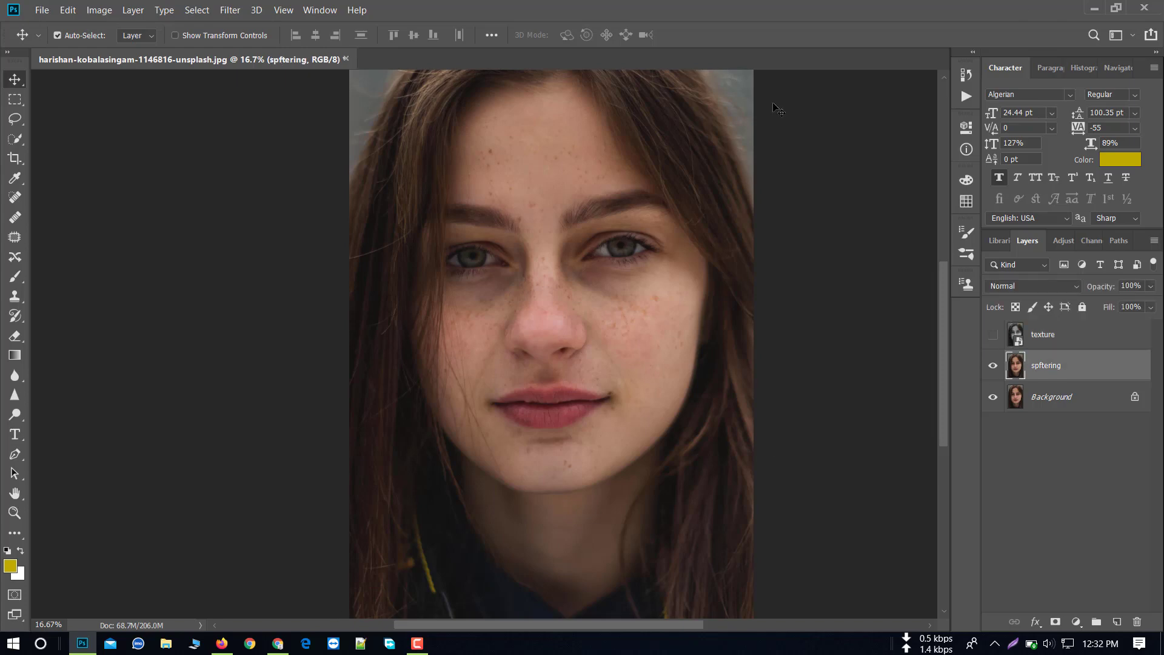
# Apply a Gaussian Blur to spftering, then show and select the texture layer
pyautogui.click(197, 10)
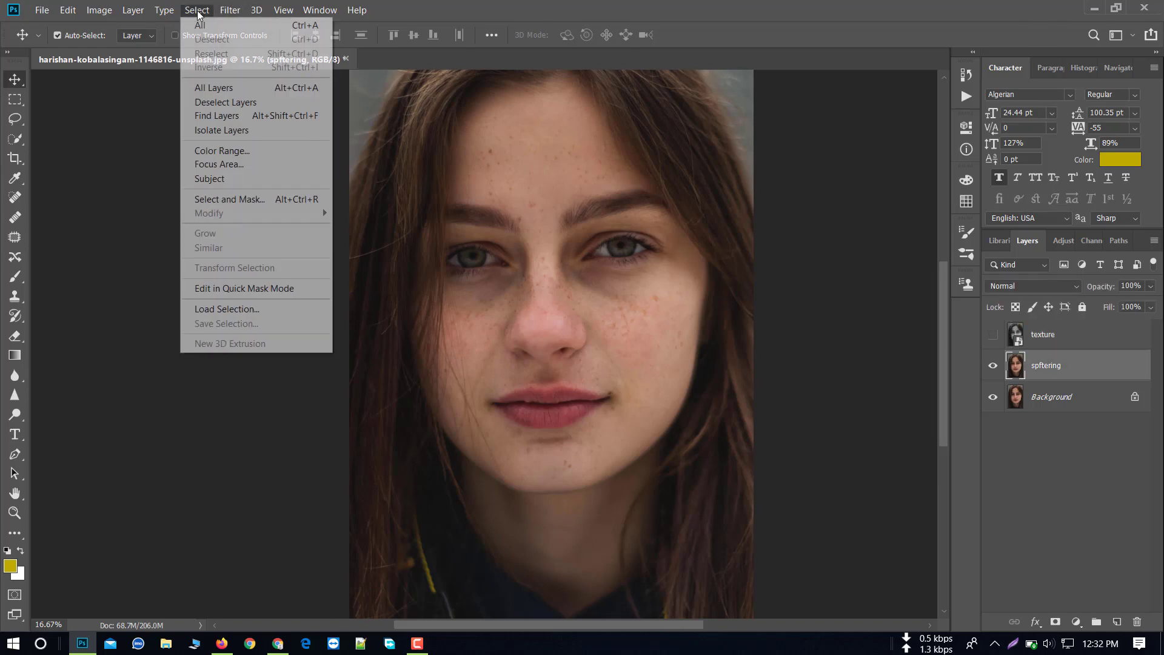
pyautogui.moveTo(237, 172)
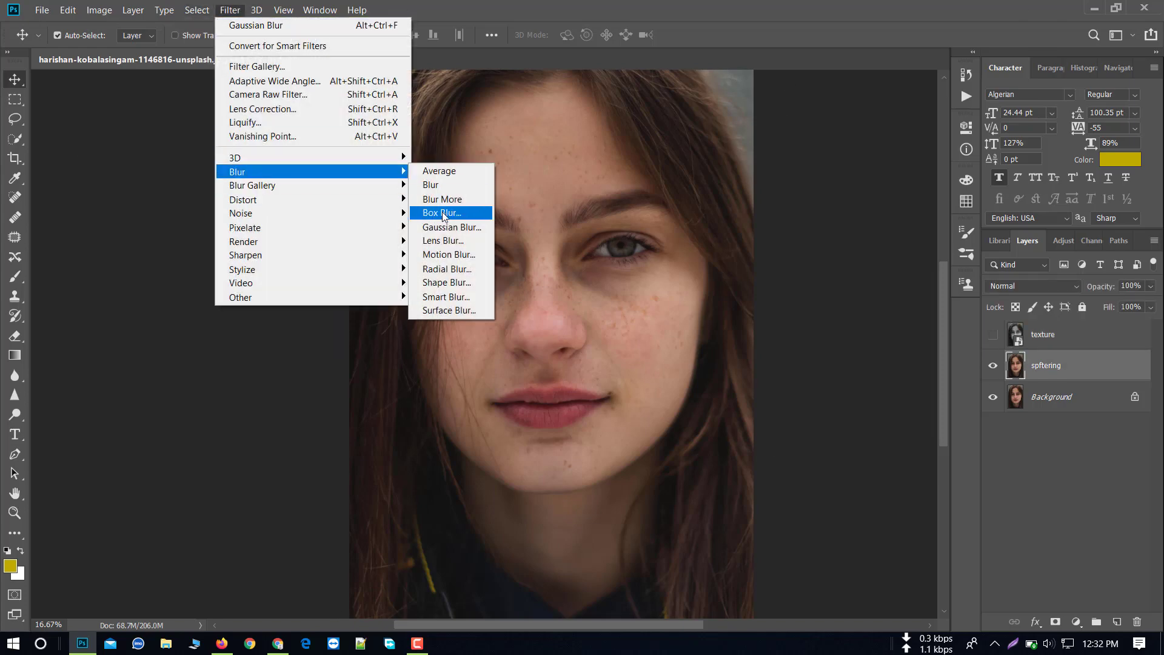
pyautogui.click(452, 228)
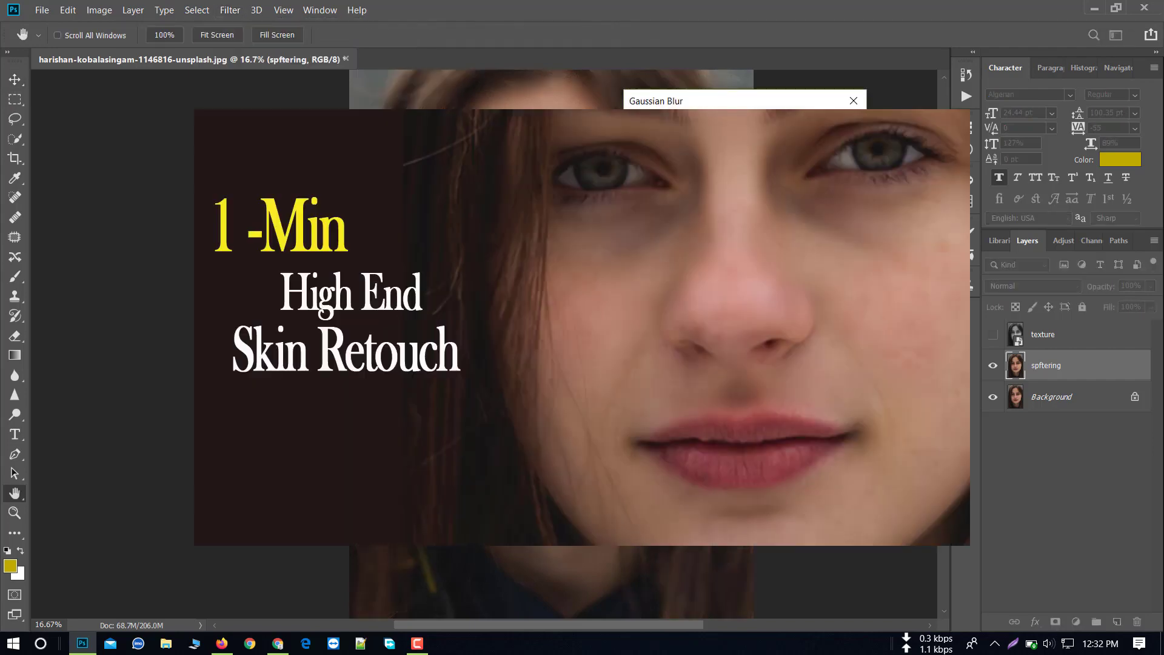
pyautogui.press('Return')
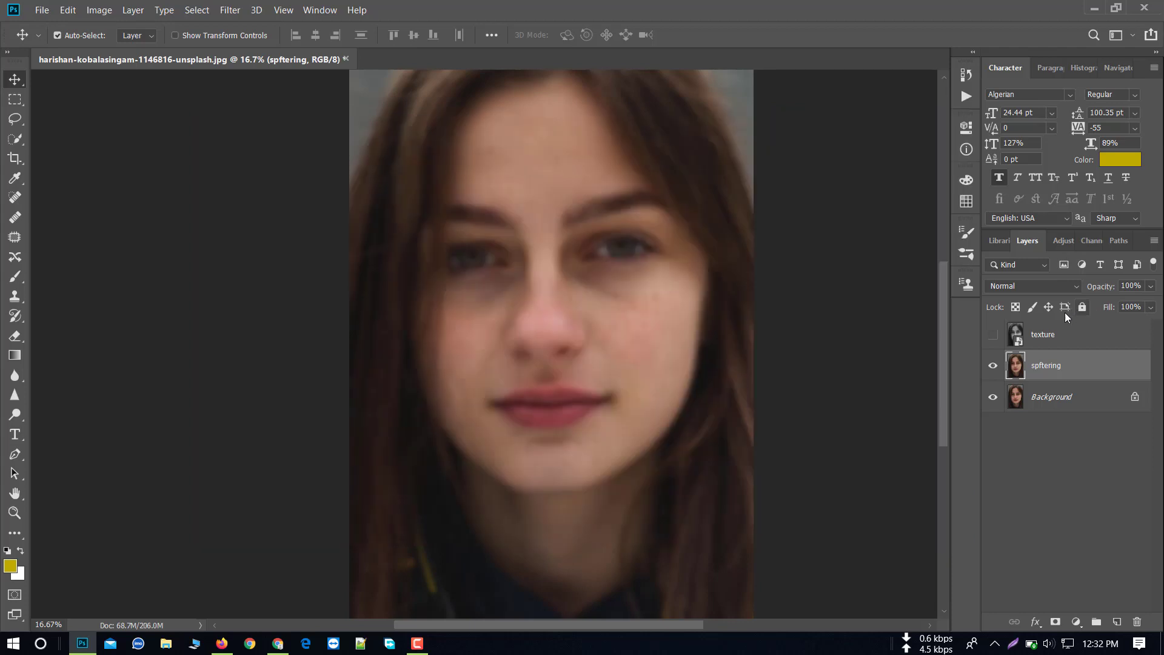
pyautogui.click(993, 335)
pyautogui.click(1047, 337)
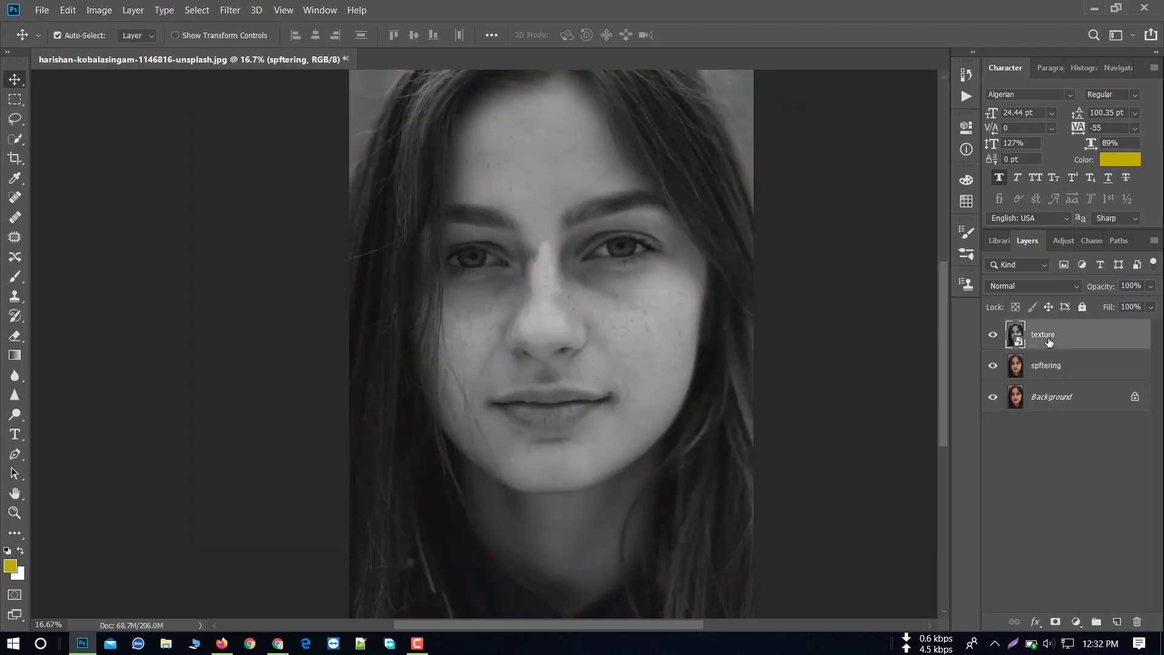
# Apply a High Pass filter to the texture layer and set its blend mode to Linear Light
pyautogui.click(231, 12)
pyautogui.moveTo(273, 297)
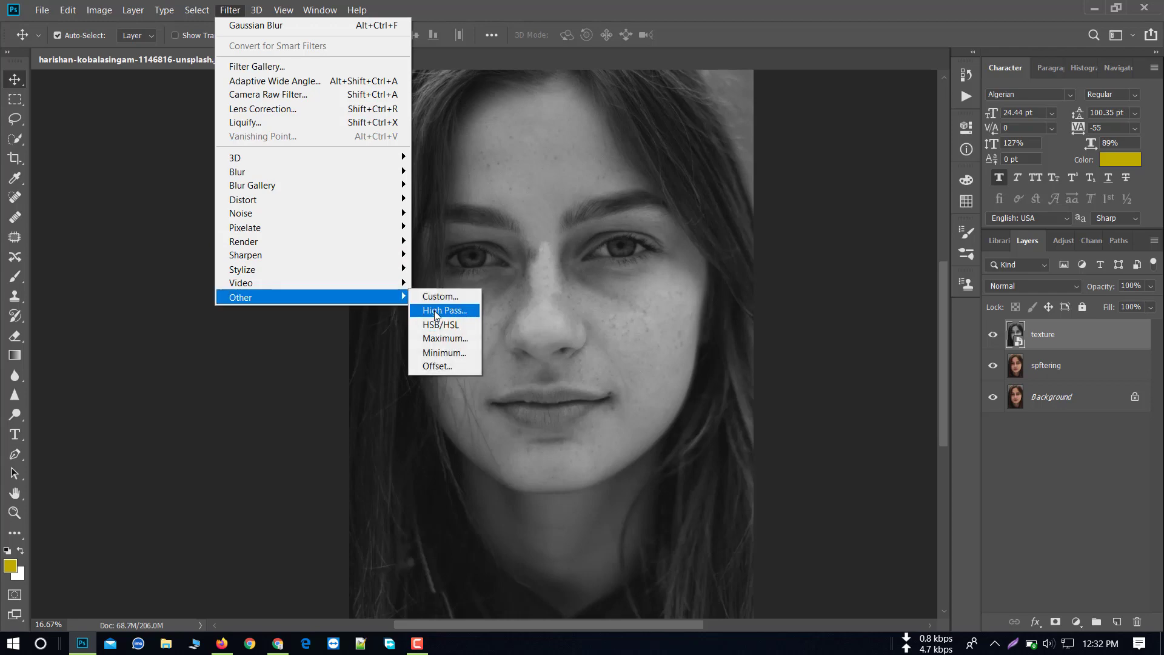
pyautogui.click(434, 311)
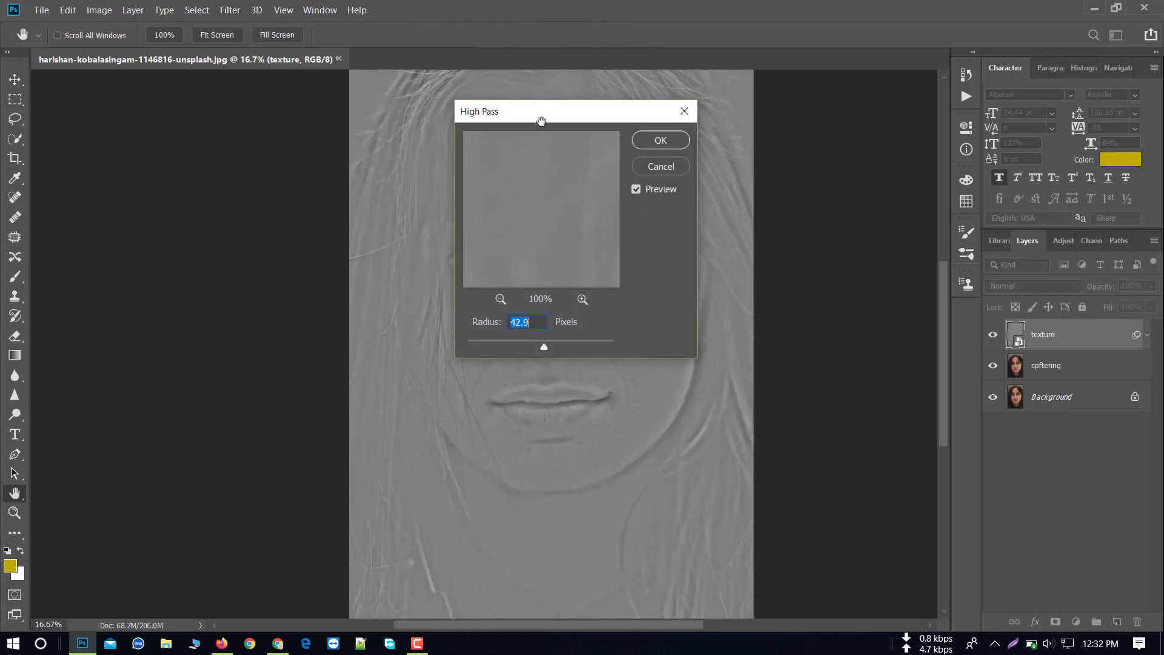
pyautogui.moveTo(544, 119); pyautogui.dragTo(770, 121)
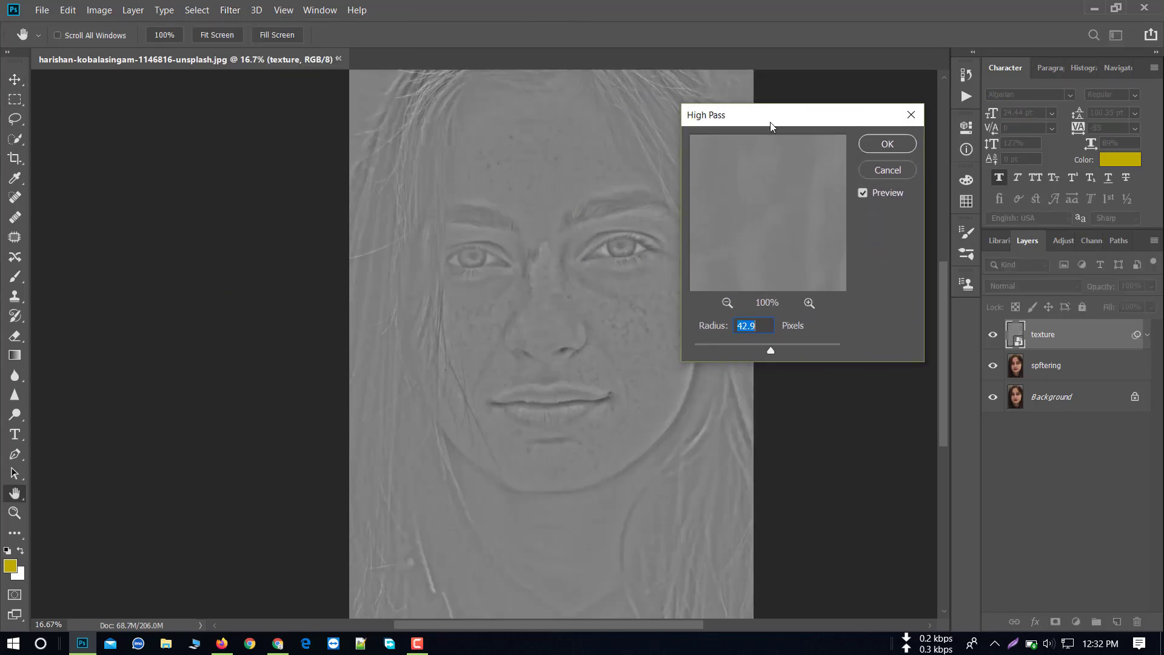
pyautogui.write('3')
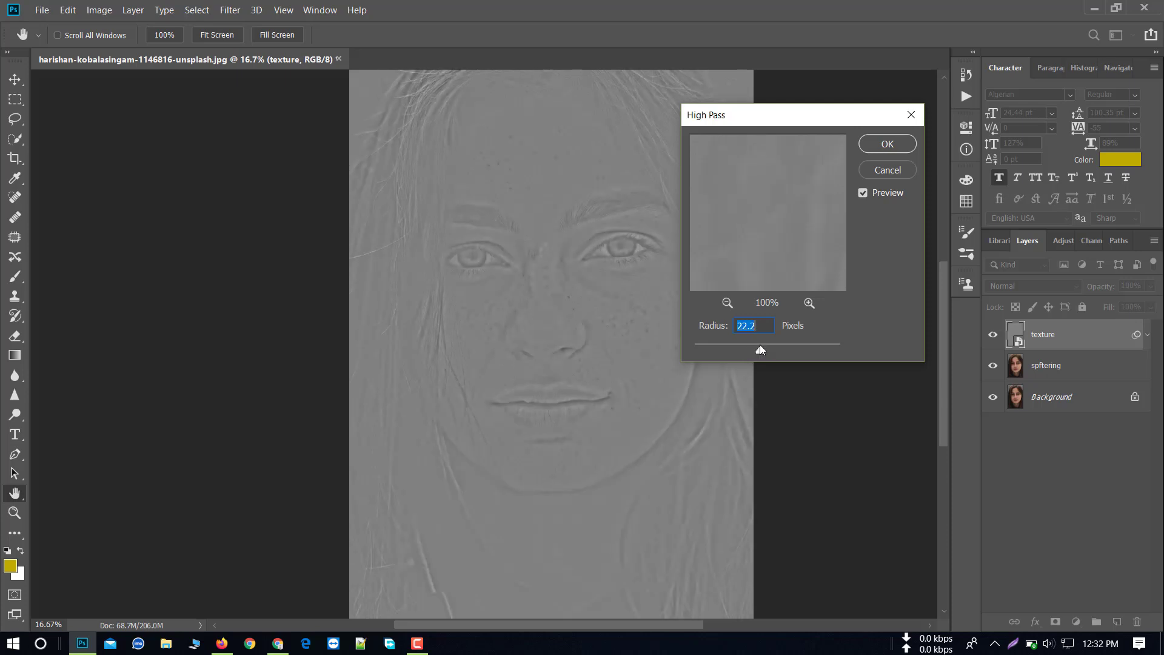
pyautogui.click(892, 144)
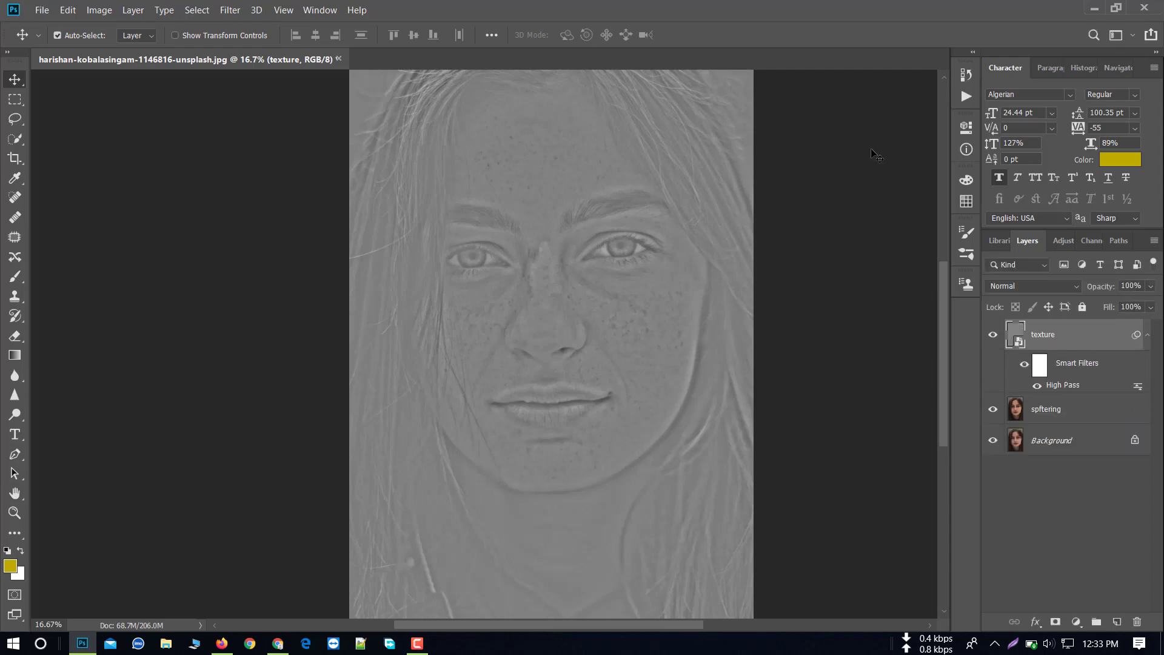
pyautogui.click(1077, 286)
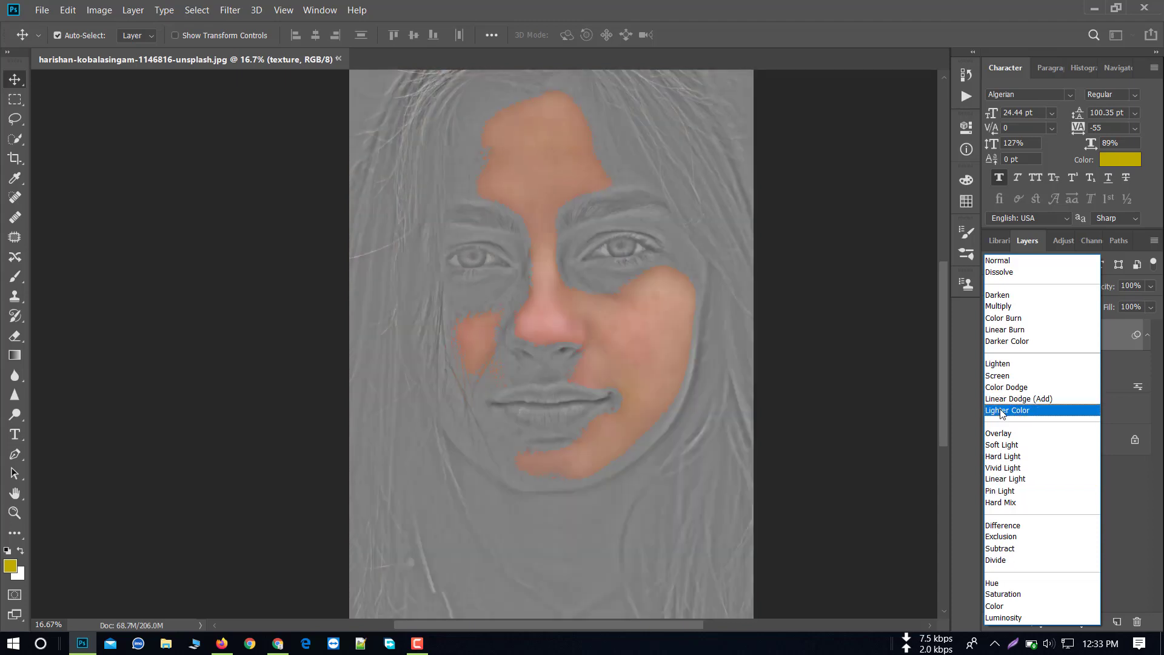
pyautogui.click(1008, 482)
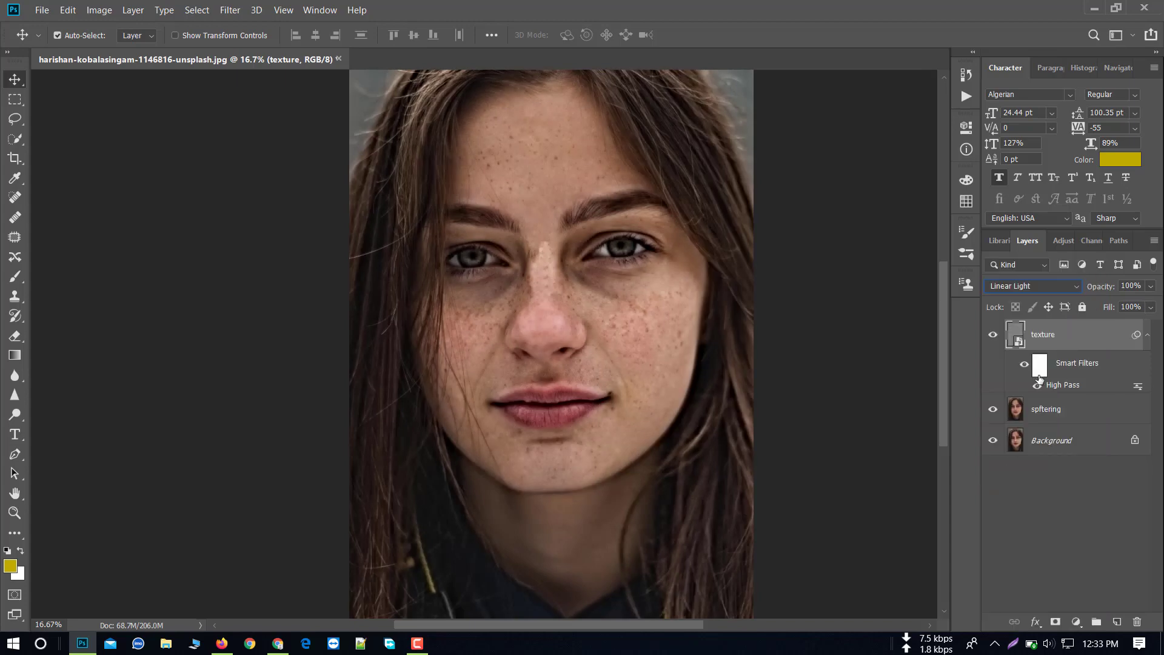
# Lower the High Pass filter mask density to 84% and close its properties
pyautogui.doubleClick(1040, 365)
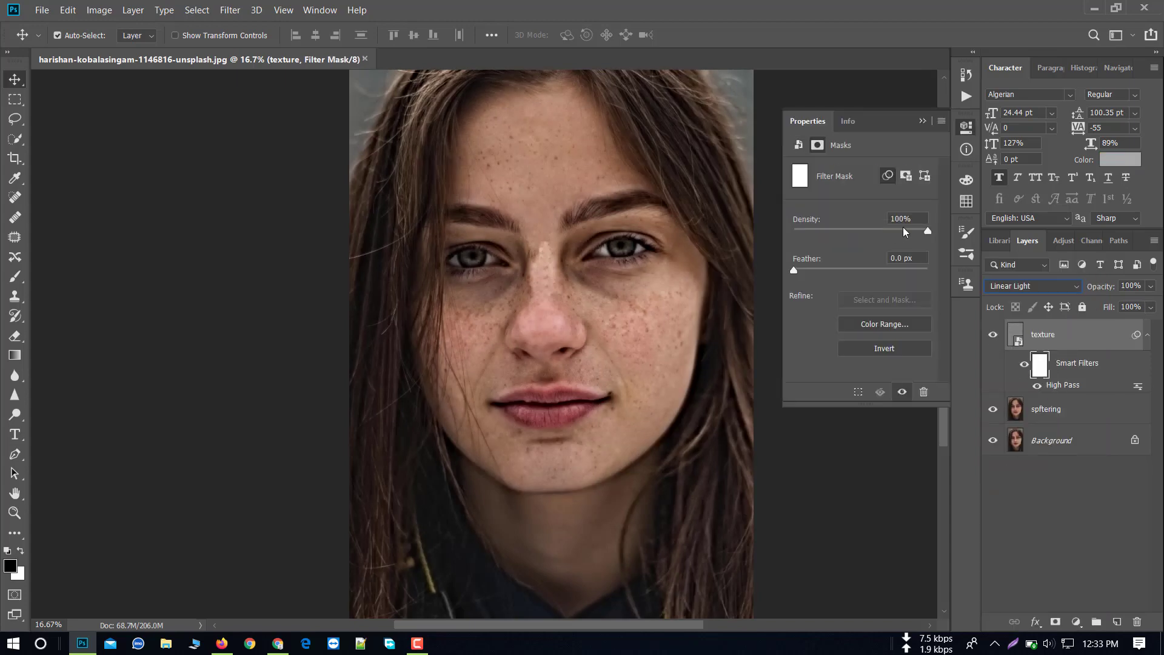
pyautogui.moveTo(927, 232); pyautogui.dragTo(905, 232)
pyautogui.click(924, 121)
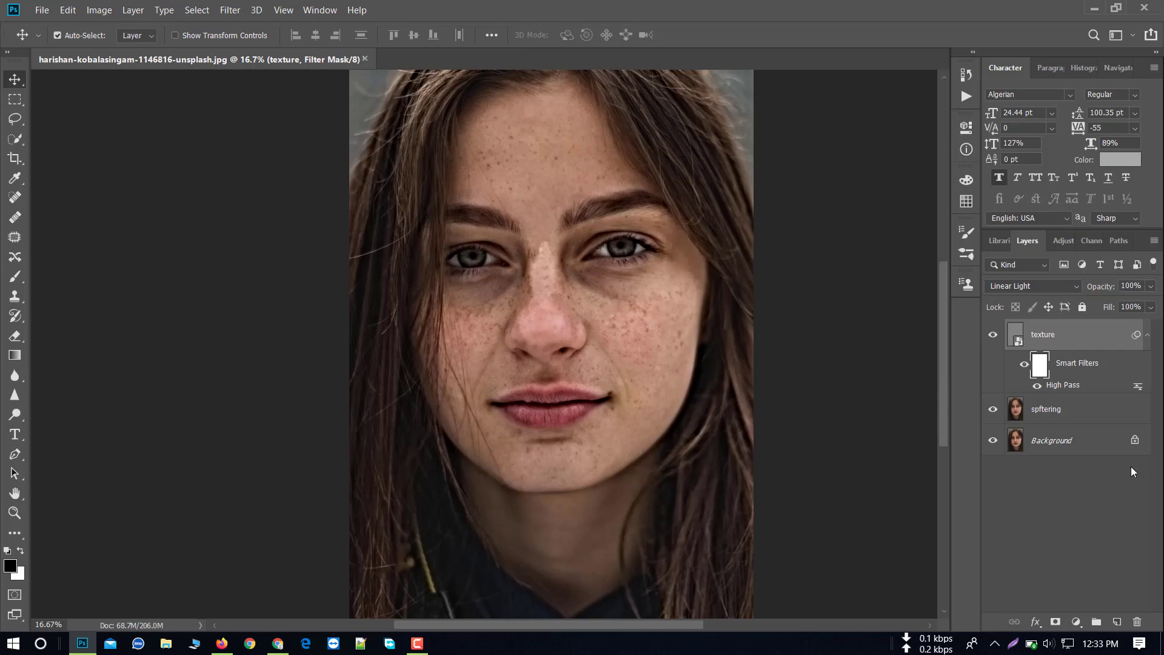
# Reopen texture's High Pass smart filter and re-enter its radius as 3.5 pixels
pyautogui.doubleClick(1065, 386)
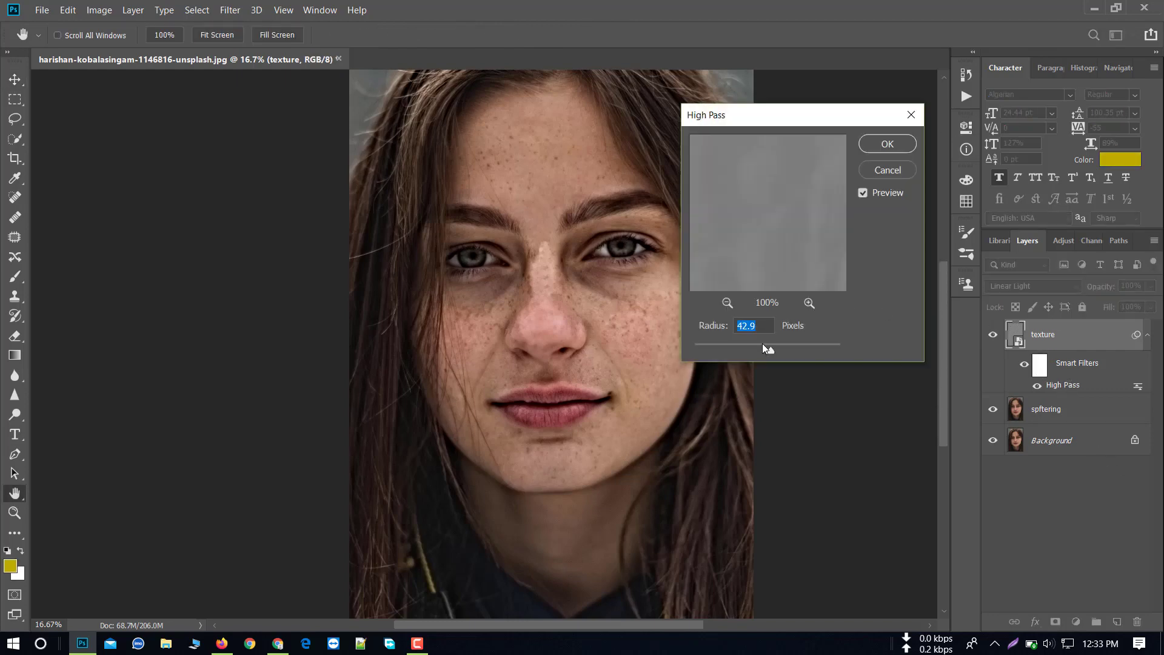
pyautogui.moveTo(762, 344); pyautogui.dragTo(747, 345)
pyautogui.click(713, 348)
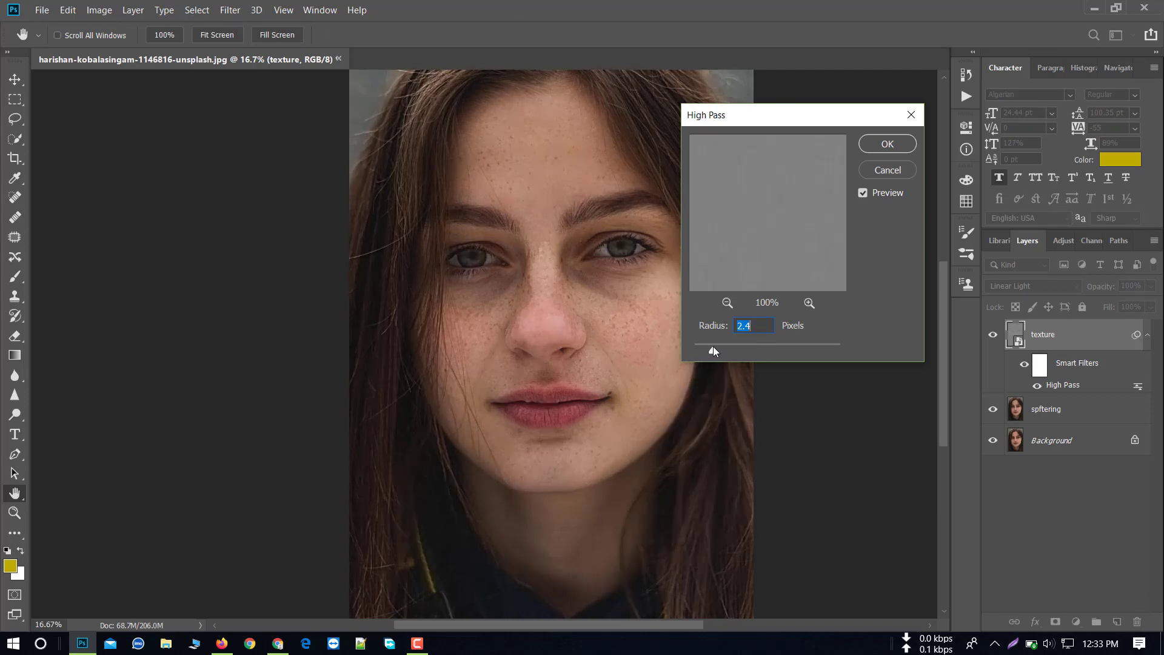
pyautogui.write('3')
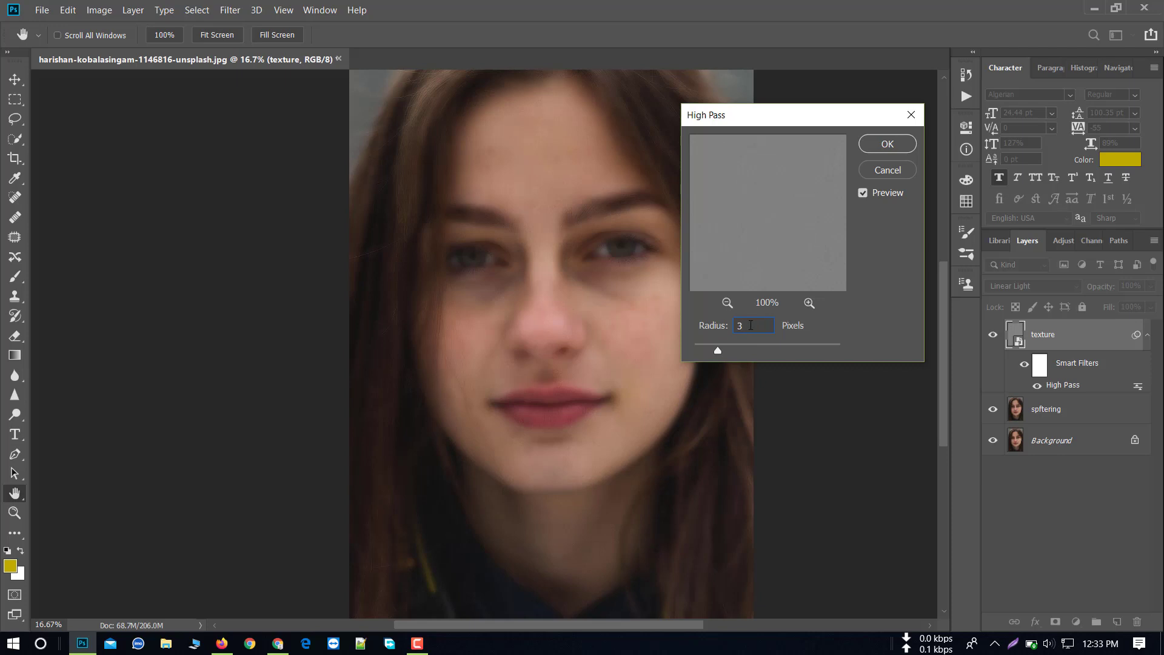
pyautogui.moveTo(712, 347); pyautogui.dragTo(711, 349)
pyautogui.write('305')
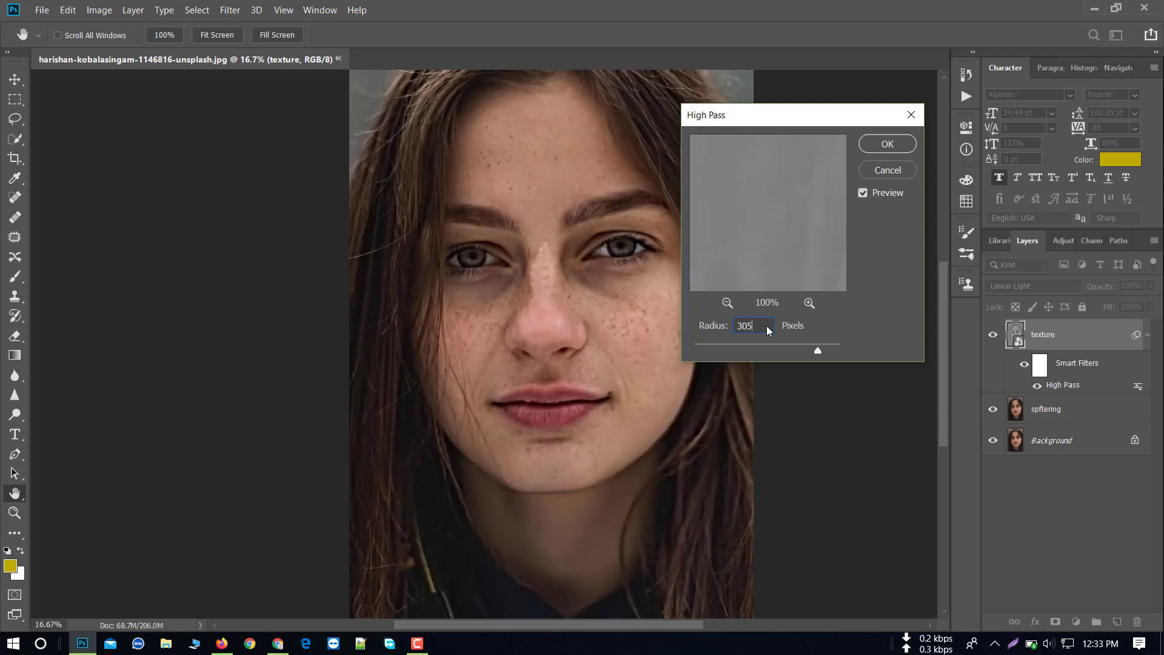
pyautogui.press('BackSpace')
pyautogui.press('BackSpace')
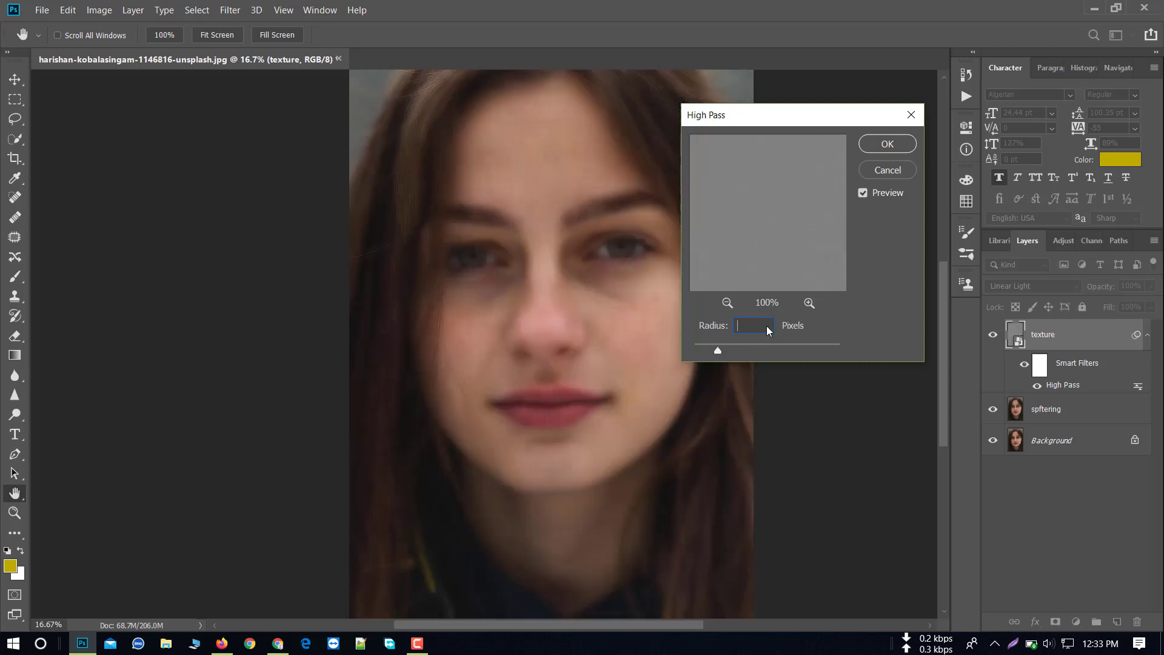
pyautogui.write('.5')
pyautogui.click(883, 145)
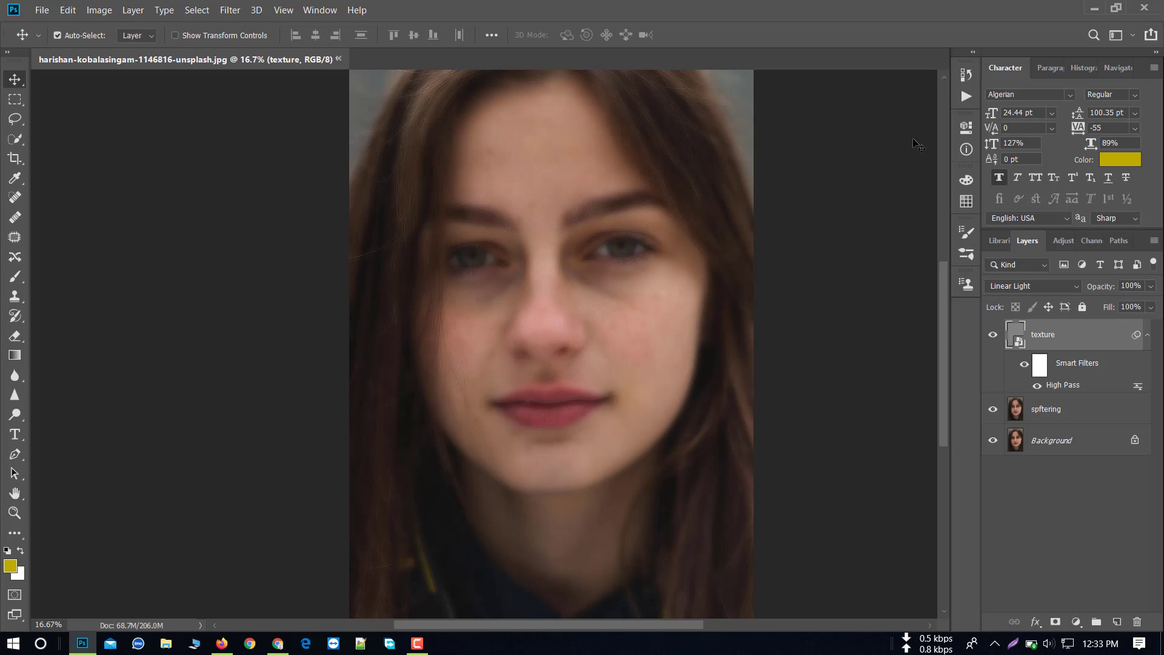
# Group texture and spftering into Group 1, add an inverted black mask, and make white the foreground
pyautogui.keyDown('ctrl'); pyautogui.click(1082, 409); pyautogui.keyUp('ctrl')
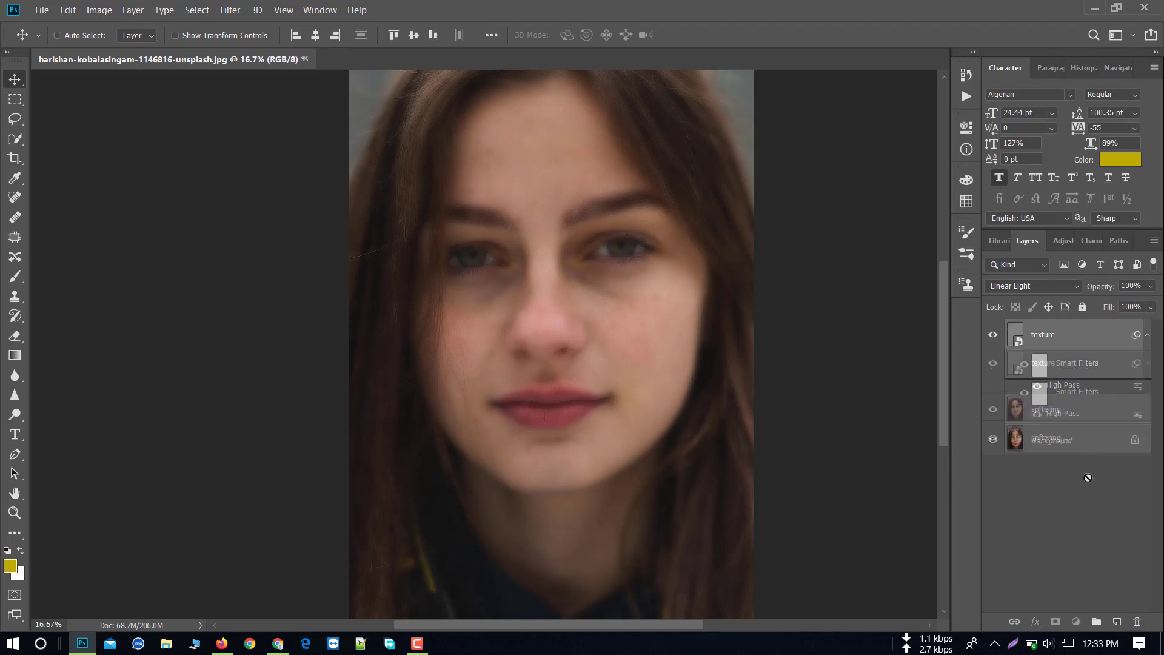
pyautogui.moveTo(1082, 409); pyautogui.dragTo(1096, 620)
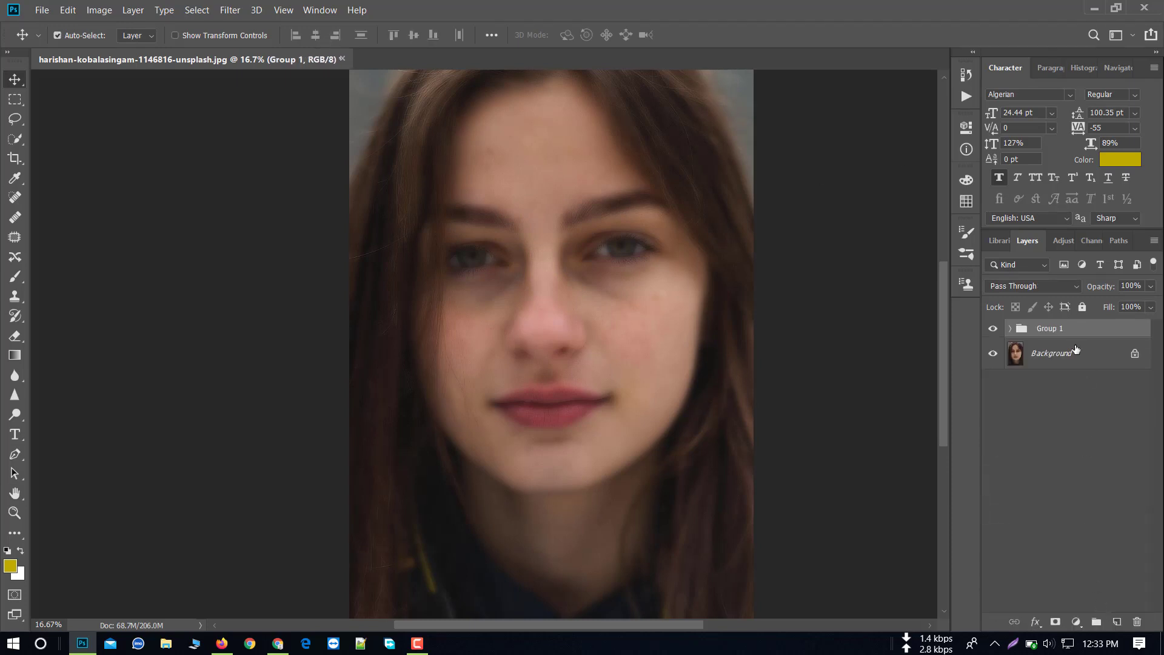
pyautogui.click(1055, 622)
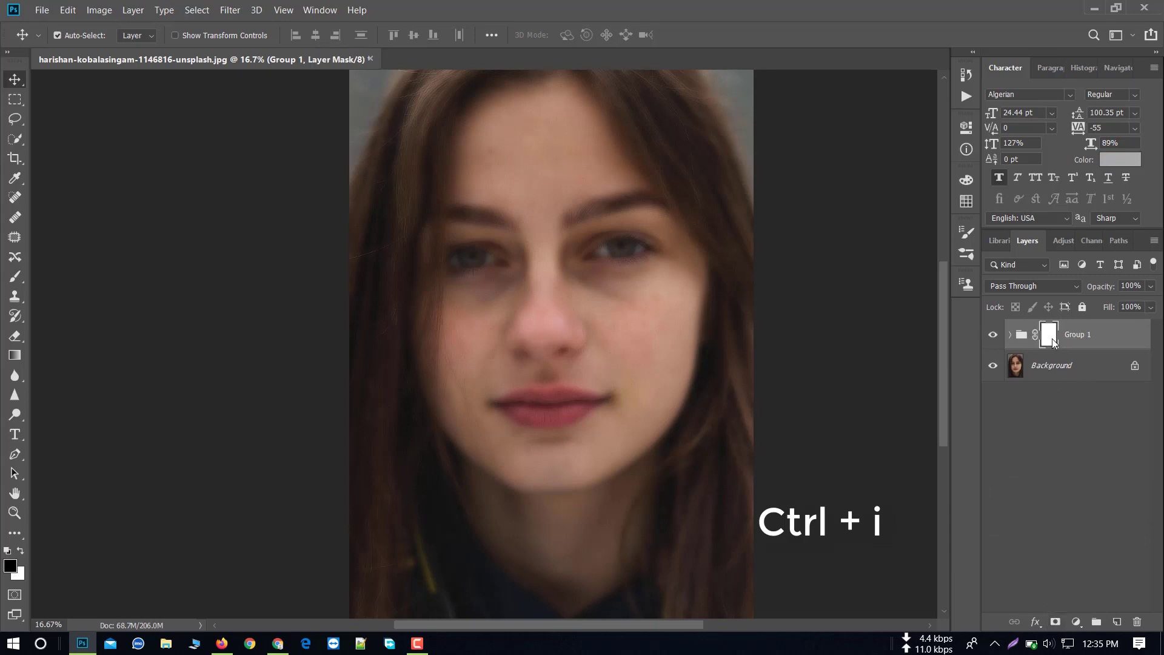
pyautogui.hotkey('ctrl', 'i')
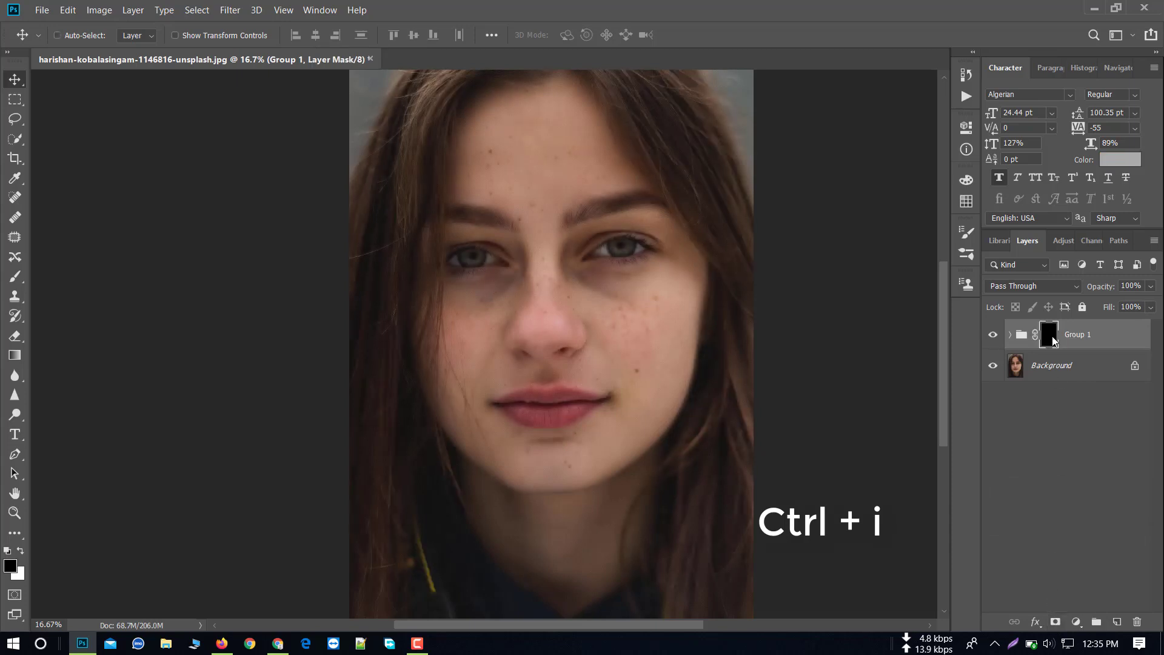
pyautogui.click(21, 552)
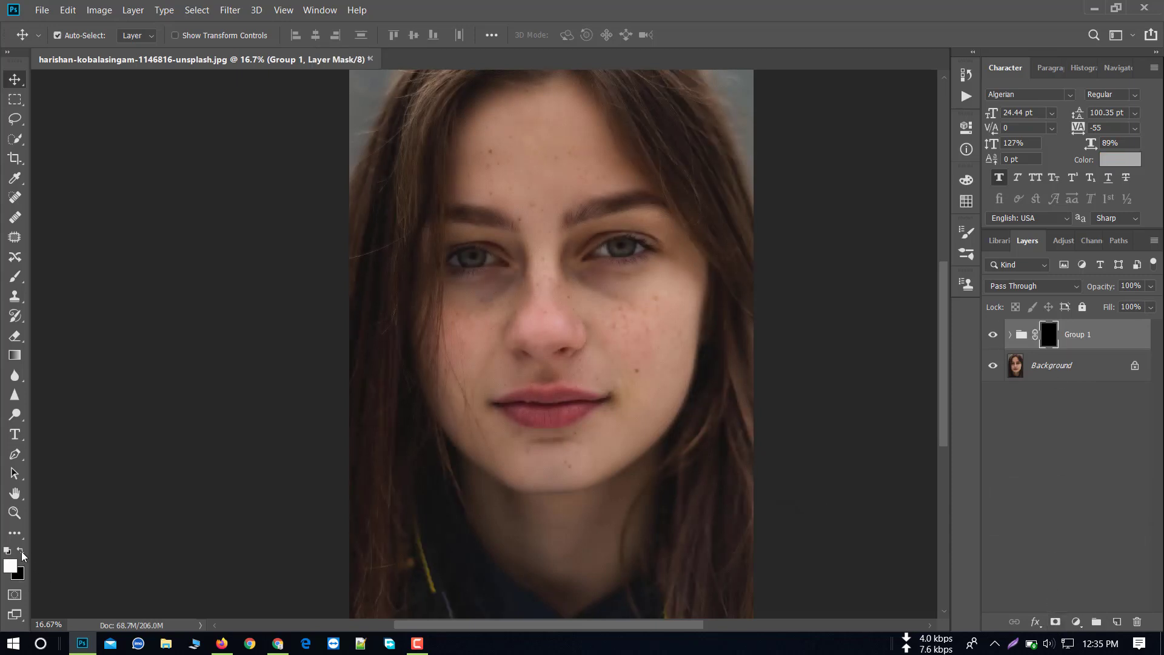
pyautogui.click(15, 277)
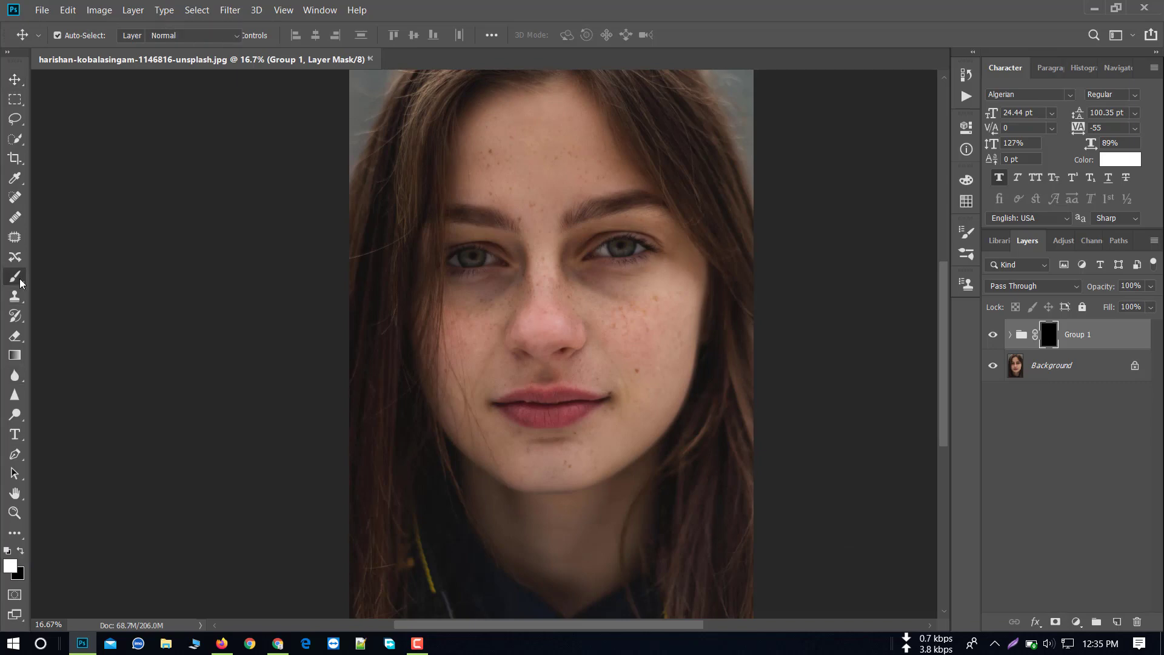
# Paint white on Group 1's mask over the nose bridge and across the forehead
pyautogui.moveTo(547, 303)
pyautogui.mouseDown()
pyautogui.moveTo(540, 254)
pyautogui.moveTo(544, 286)
pyautogui.mouseUp()
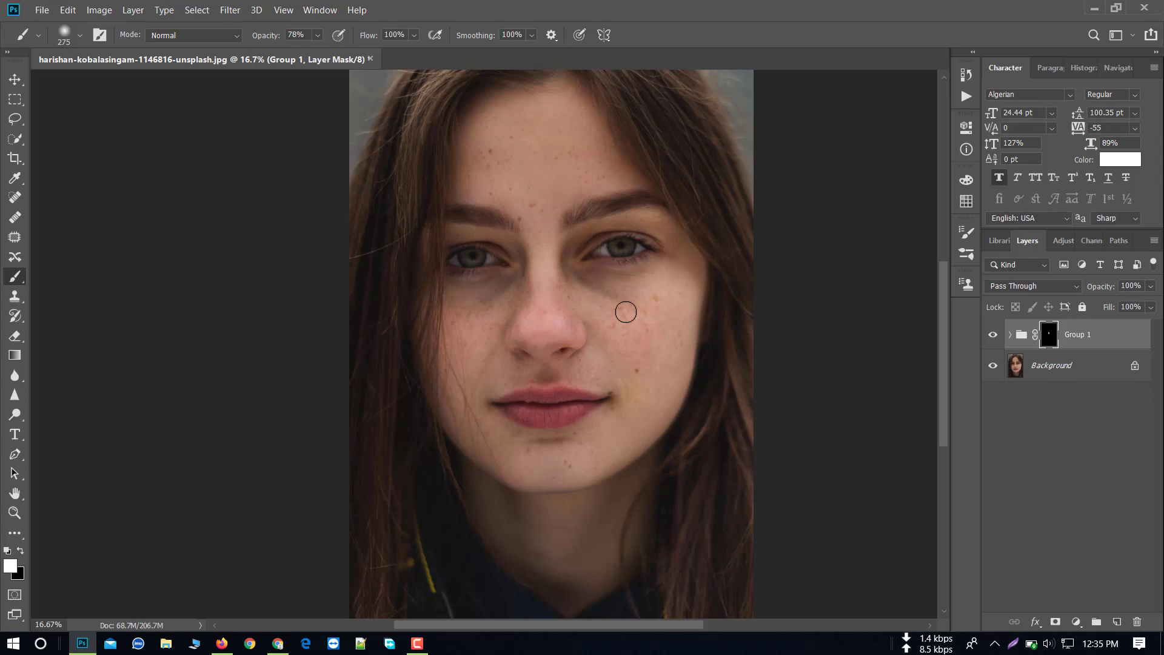
pyautogui.scroll(5, 554, 398)
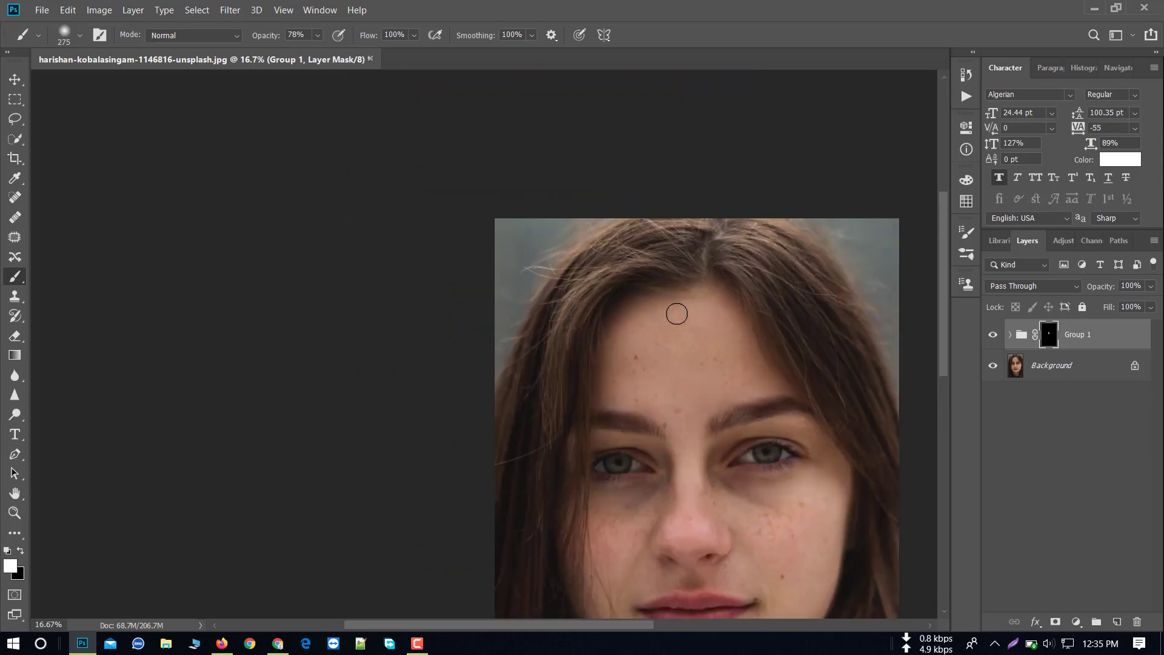
pyautogui.scroll(-2, 531, 305)
pyautogui.scroll(4, 494, 260)
pyautogui.scroll(4, 411, 286)
pyautogui.scroll(3, 364, 305)
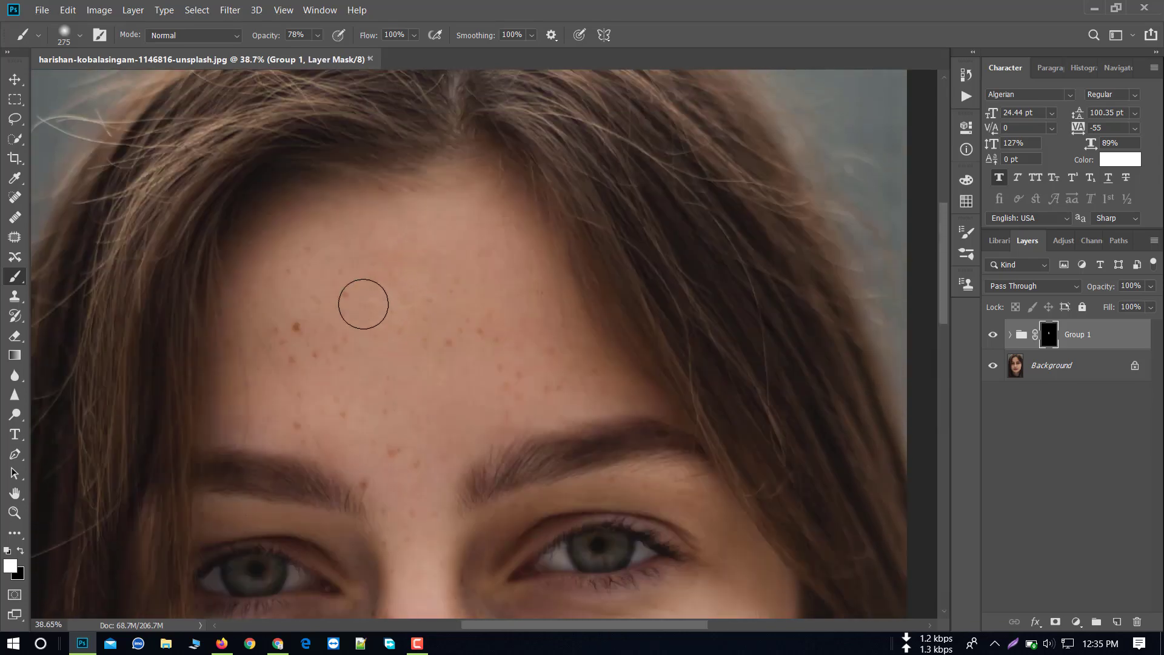
pyautogui.moveTo(313, 255)
pyautogui.mouseDown()
pyautogui.moveTo(348, 238)
pyautogui.moveTo(511, 242)
pyautogui.moveTo(585, 363)
pyautogui.moveTo(500, 403)
pyautogui.moveTo(512, 328)
pyautogui.moveTo(479, 330)
pyautogui.moveTo(457, 277)
pyautogui.moveTo(442, 341)
pyautogui.moveTo(288, 327)
pyautogui.moveTo(255, 381)
pyautogui.moveTo(319, 418)
pyautogui.moveTo(329, 411)
pyautogui.moveTo(297, 343)
pyautogui.moveTo(372, 387)
pyautogui.moveTo(400, 491)
pyautogui.moveTo(393, 322)
pyautogui.moveTo(333, 291)
pyautogui.moveTo(304, 333)
pyautogui.moveTo(291, 296)
pyautogui.moveTo(495, 367)
pyautogui.mouseUp()
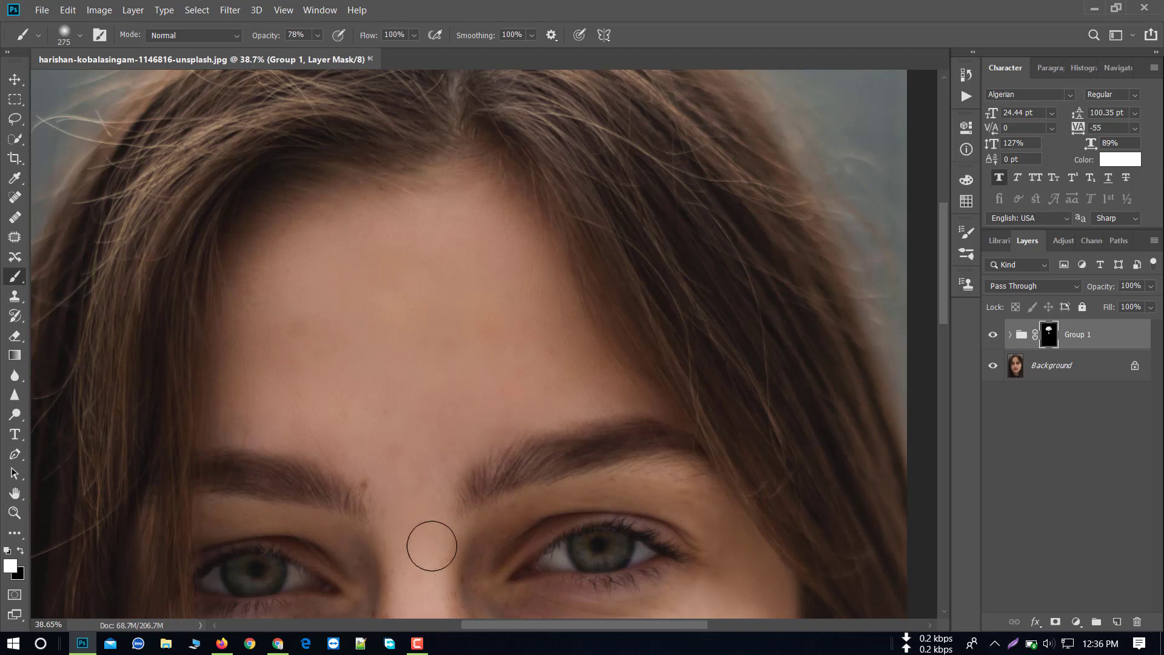
pyautogui.scroll(-3, 426, 522)
pyautogui.scroll(-1, 426, 522)
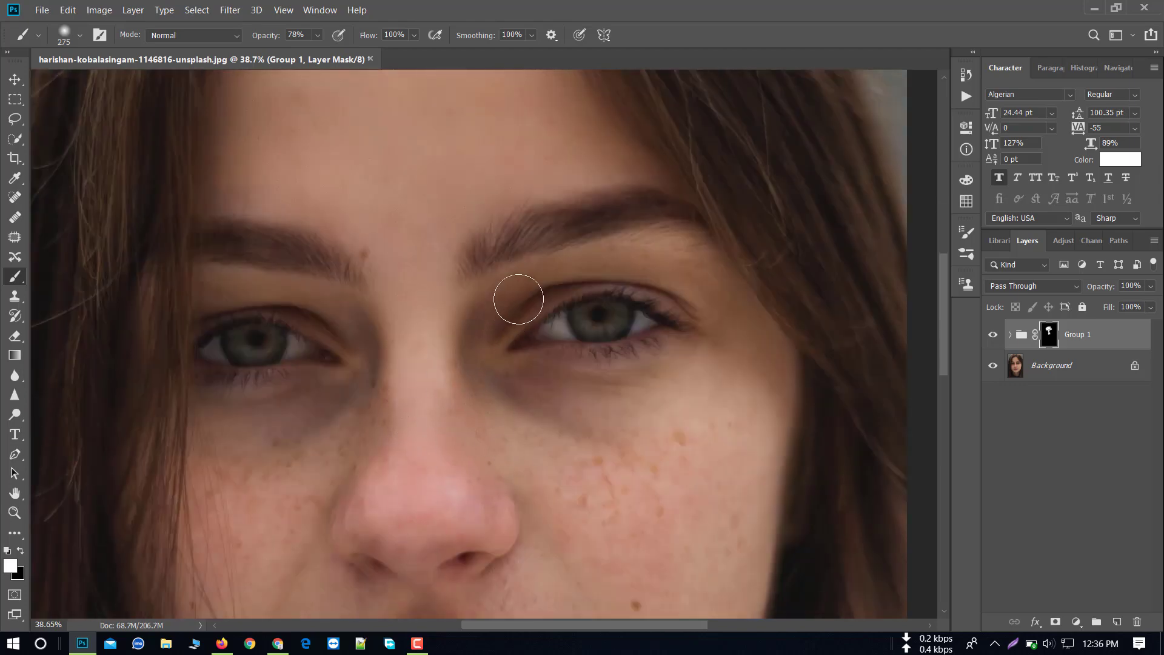
# Set the brush size to 94 px, then resize it to 300 px
pyautogui.rightClick(662, 266)
pyautogui.click(809, 284)
pyautogui.write('94')
pyautogui.press('Return')
pyautogui.press(']')
pyautogui.press(']')
pyautogui.press(']')
pyautogui.press('[')
pyautogui.press('[')
pyautogui.press('[')
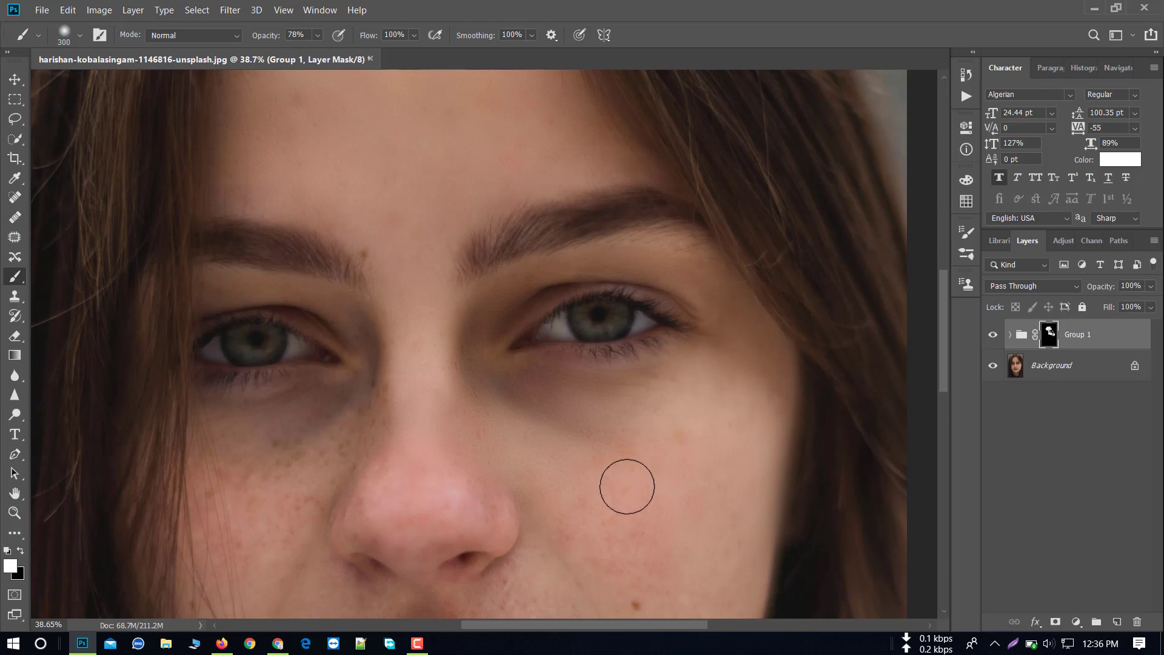
pyautogui.scroll(-2, 606, 461)
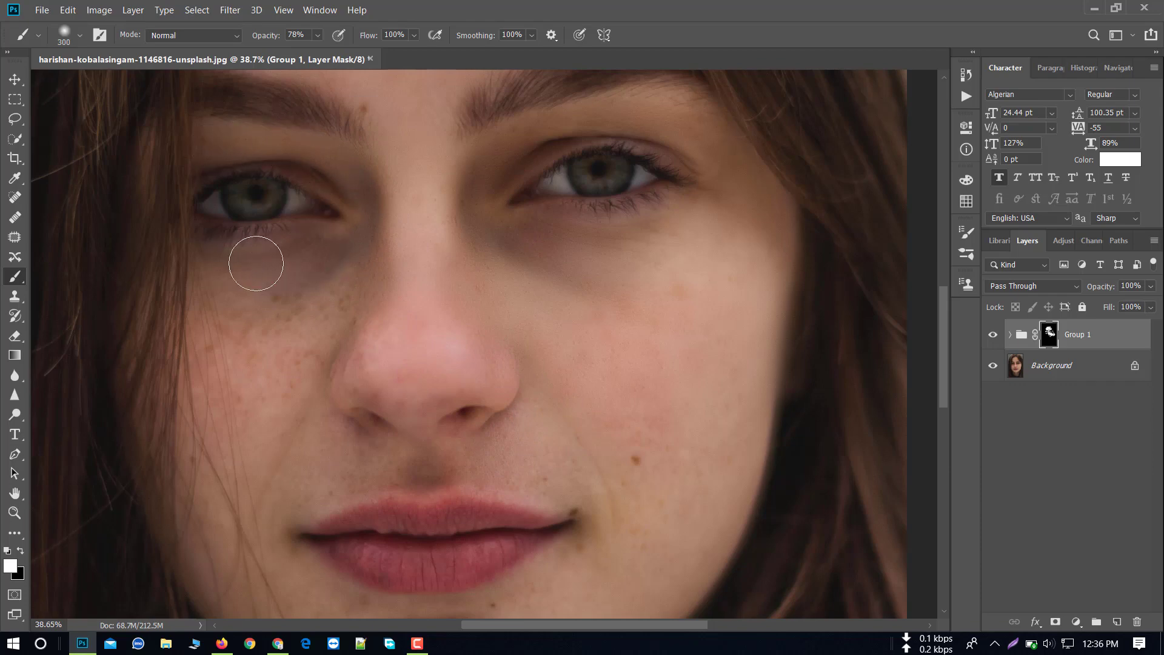
# Paint the mask beside the nostril and over the right-cheek mole at 175 px, then toggle Group 1 to compare
pyautogui.moveTo(303, 341)
pyautogui.mouseDown()
pyautogui.moveTo(322, 306)
pyautogui.moveTo(351, 301)
pyautogui.moveTo(345, 260)
pyautogui.mouseUp()
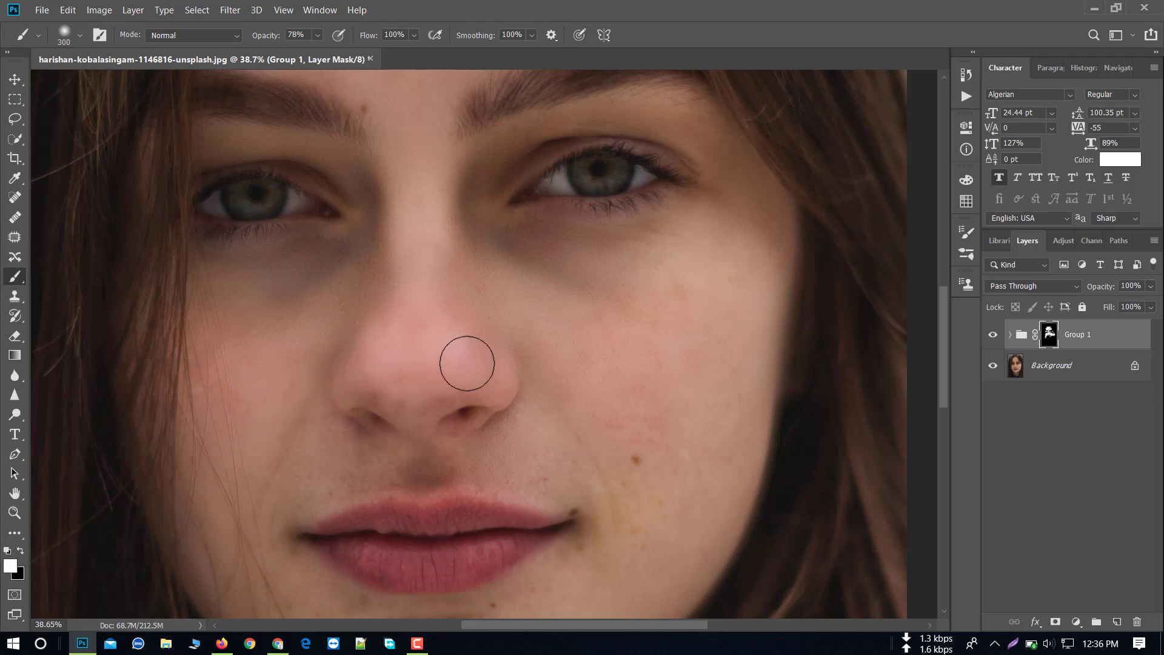
pyautogui.press('[')
pyautogui.press('[')
pyautogui.press('[')
pyautogui.click(637, 460)
pyautogui.scroll(-3, 557, 467)
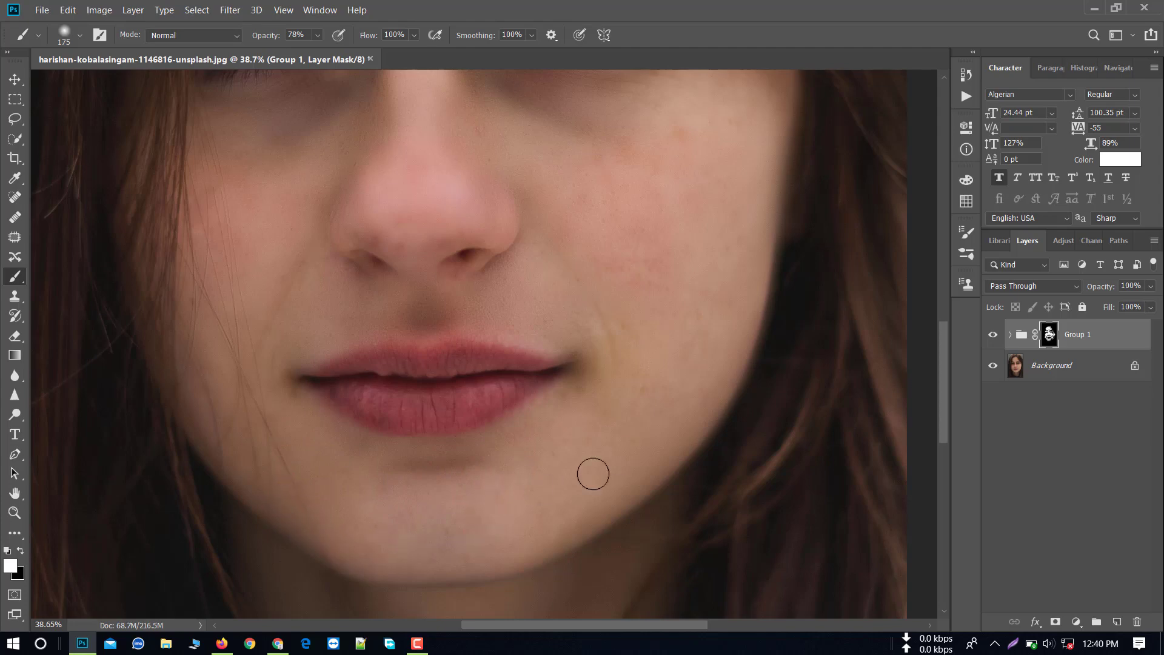
pyautogui.hotkey('ctrl', '0')
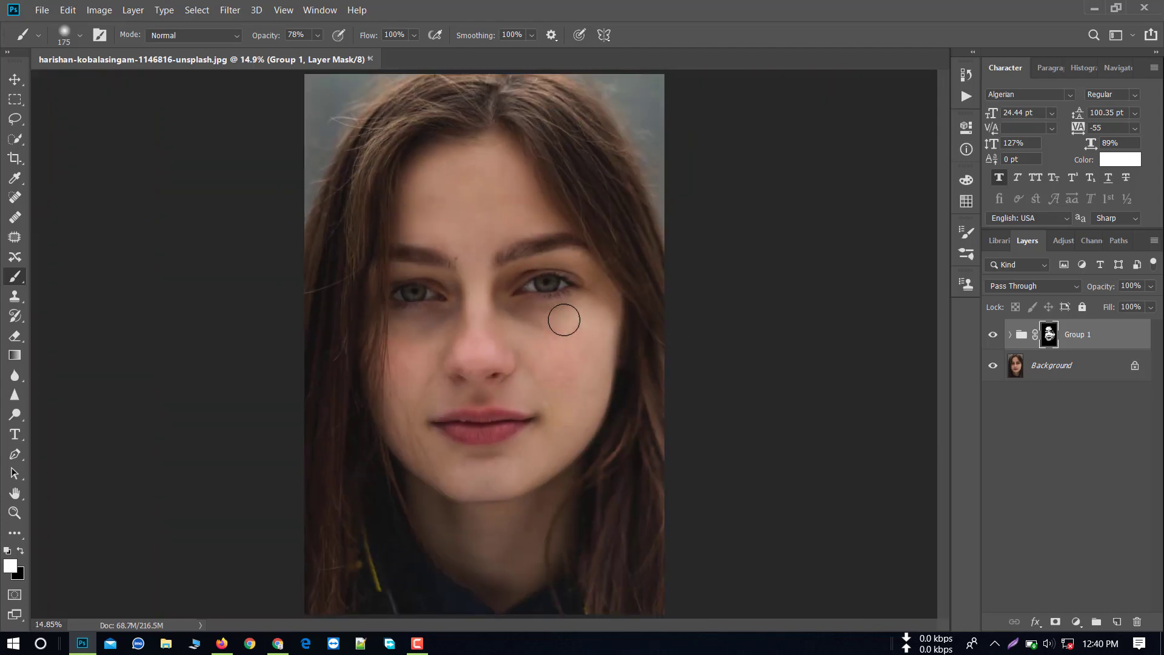
pyautogui.click(992, 335)
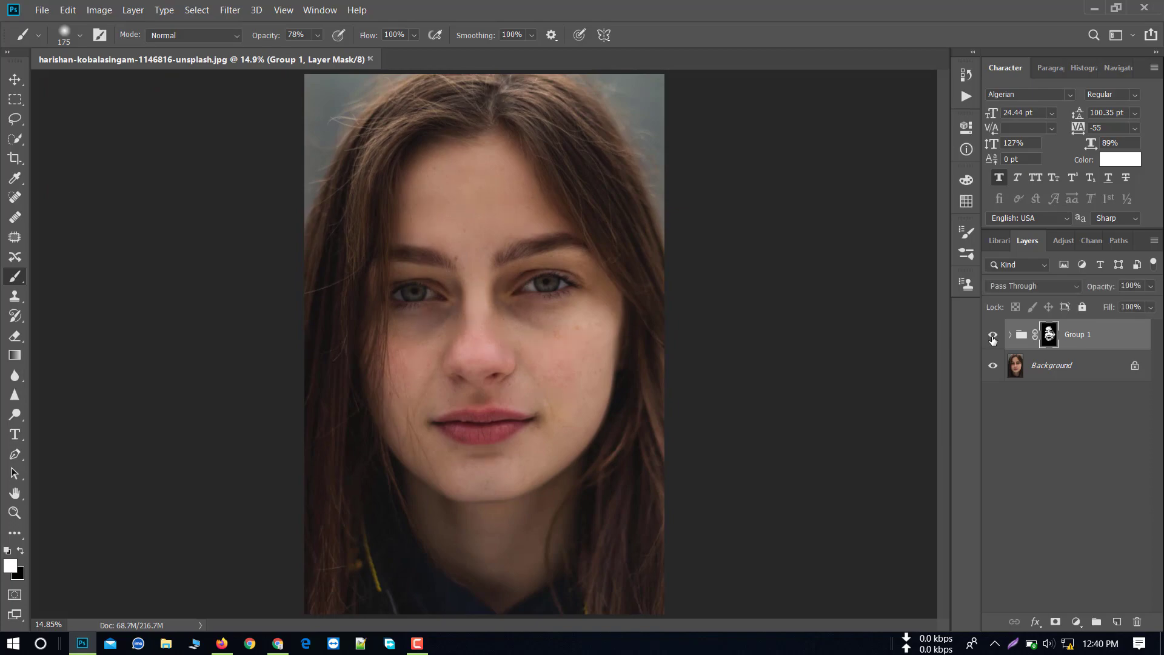